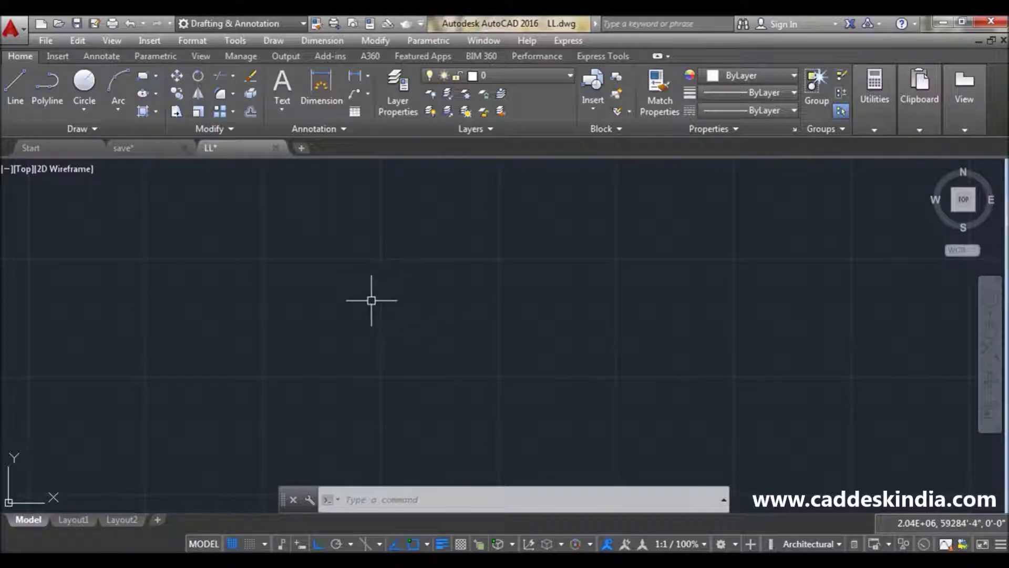
pyautogui.press('Escape')
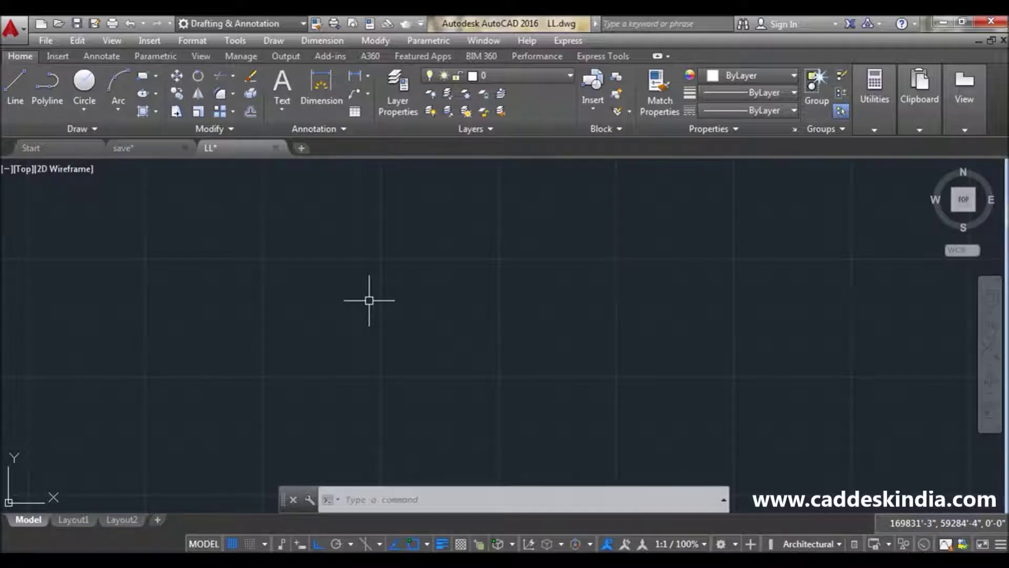
pyautogui.press('Escape')
pyautogui.press('Escape')
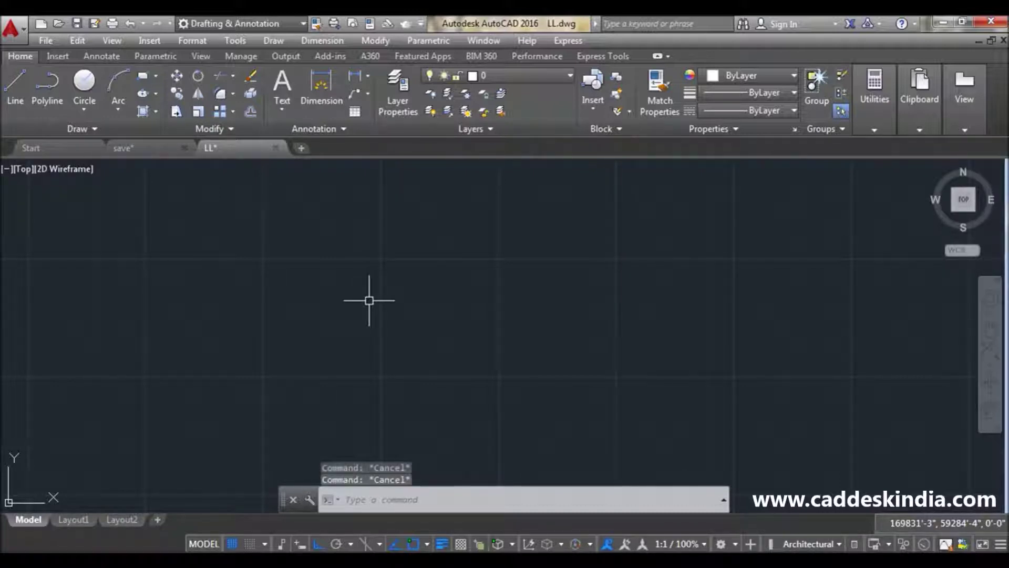
pyautogui.write('l')
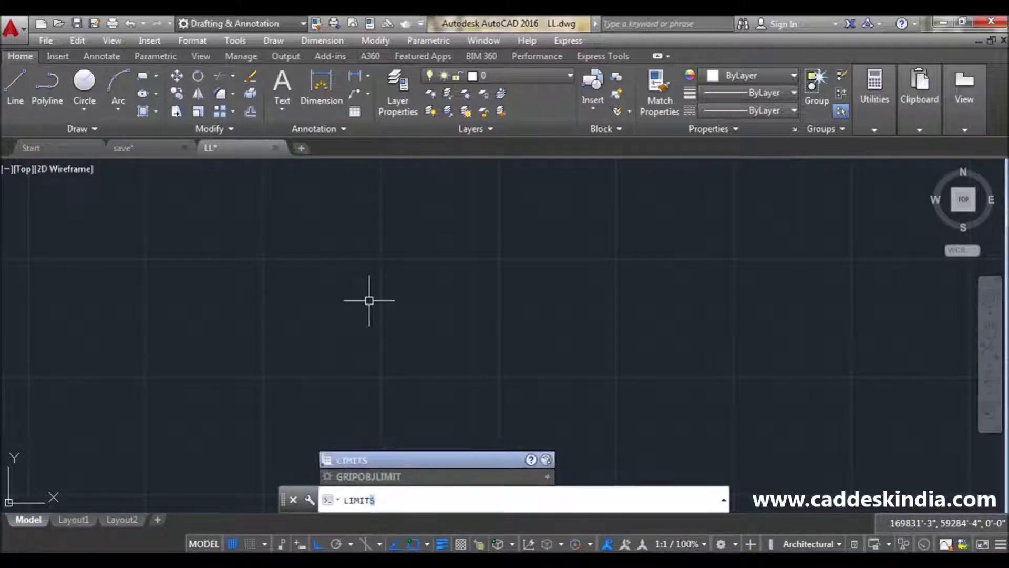
pyautogui.press('Escape')
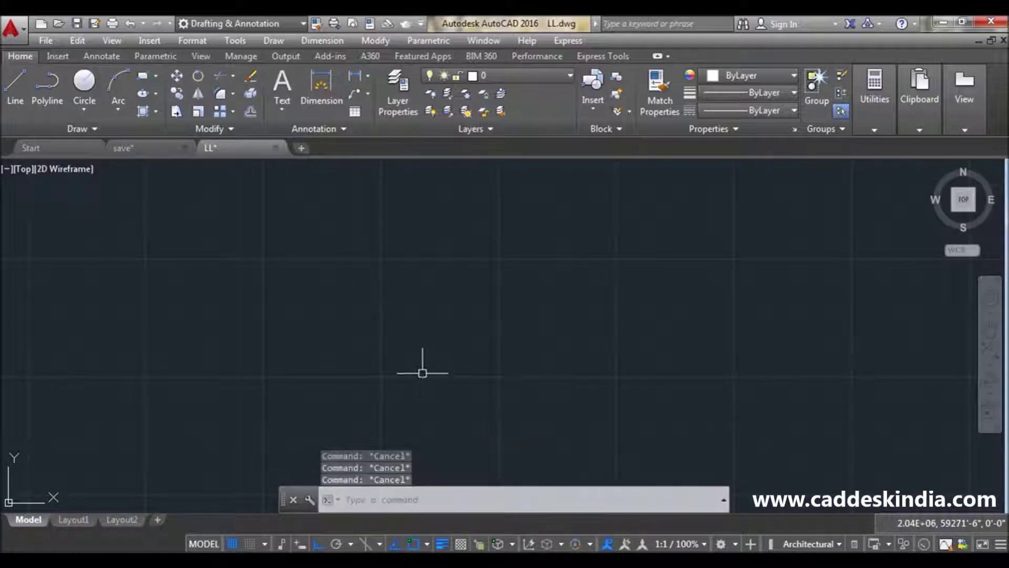
pyautogui.write('rec')
pyautogui.press('Return')
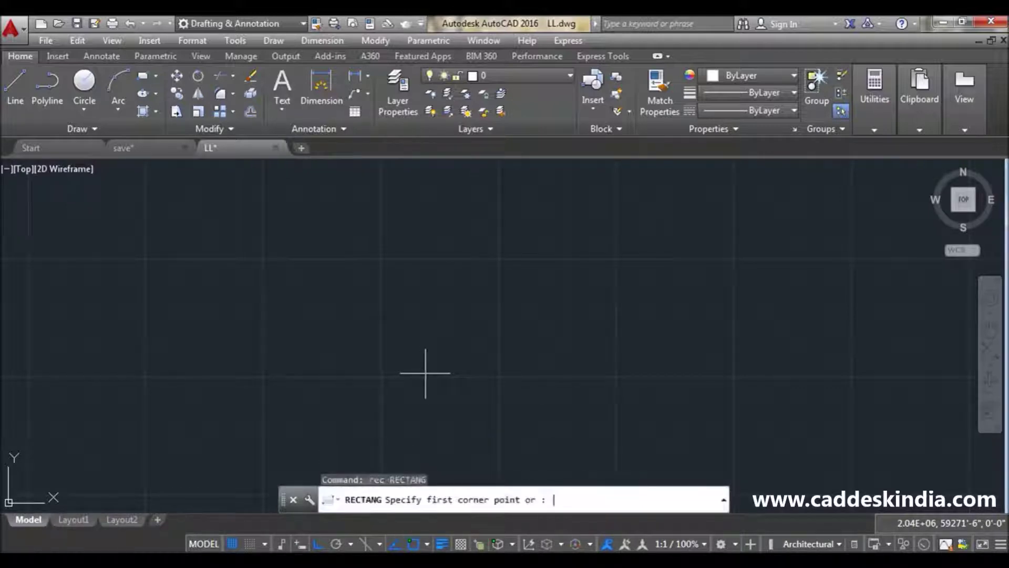
pyautogui.click(362, 287)
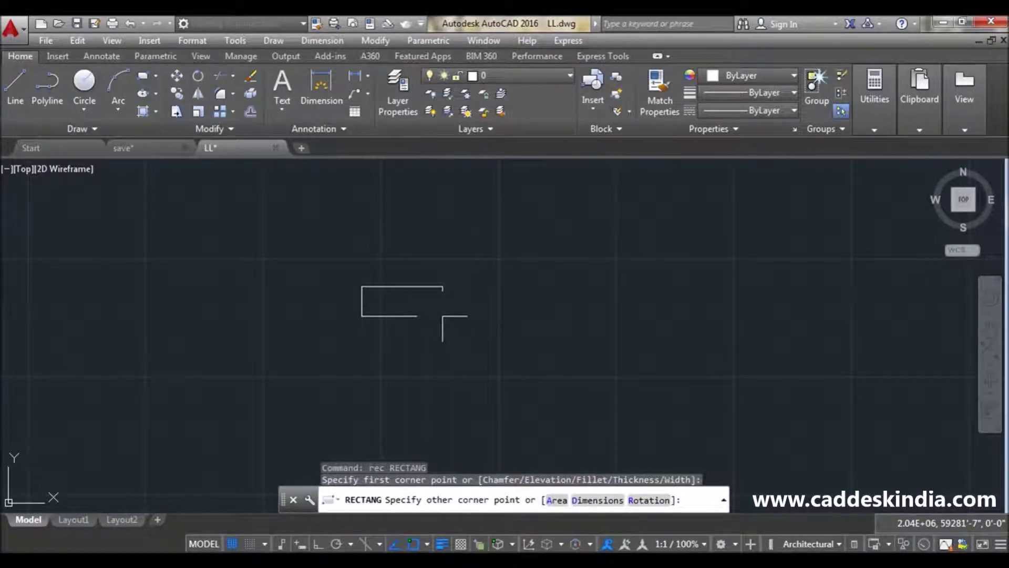
pyautogui.write('d')
pyautogui.press('Return')
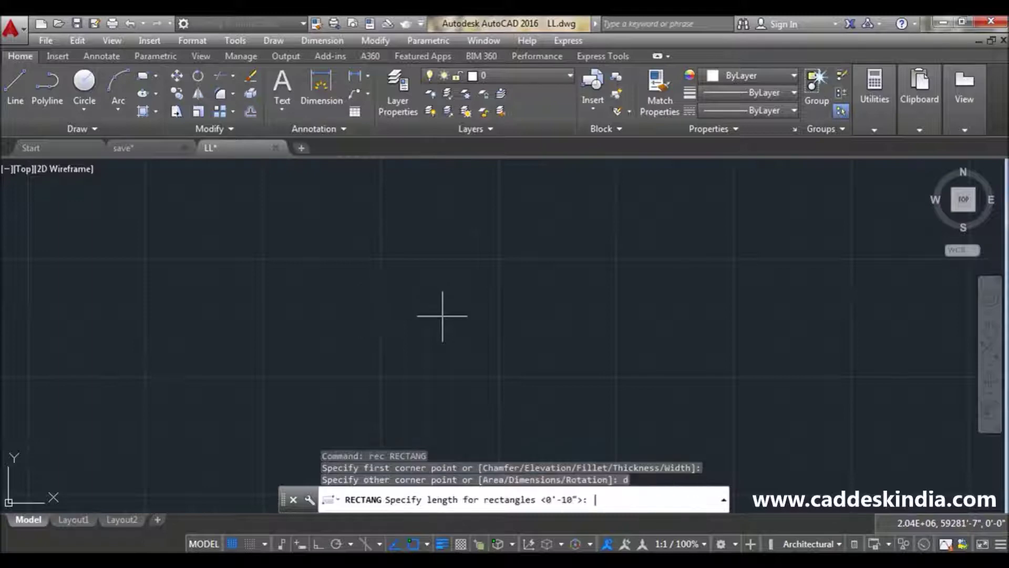
pyautogui.press('Escape')
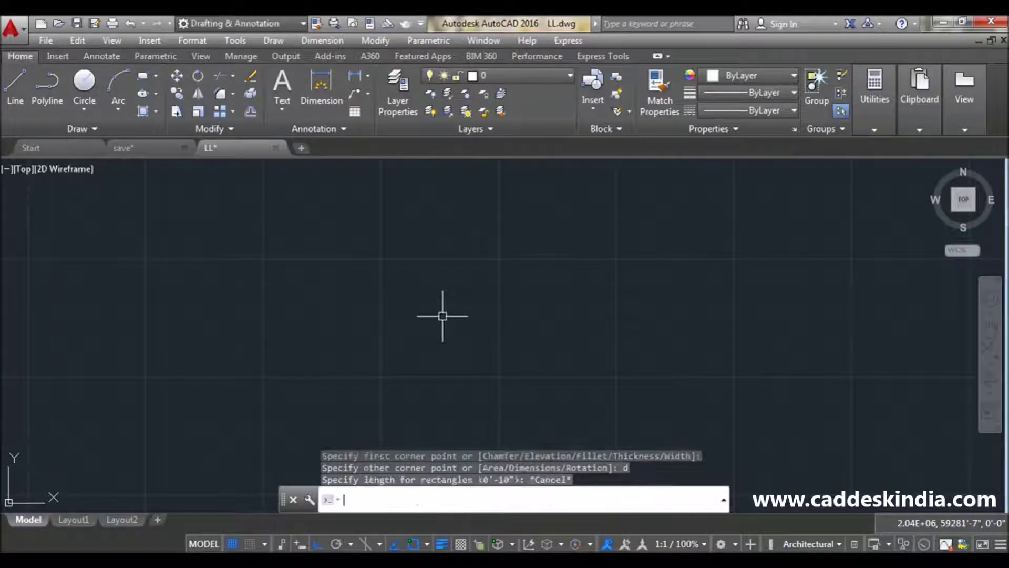
pyautogui.press('Escape')
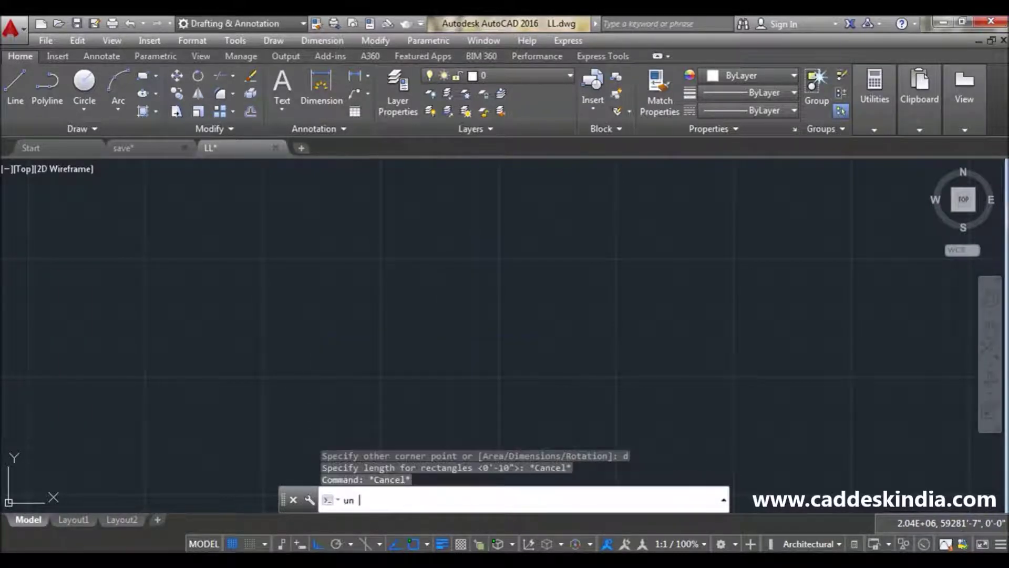
pyautogui.write('un')
pyautogui.press('Return')
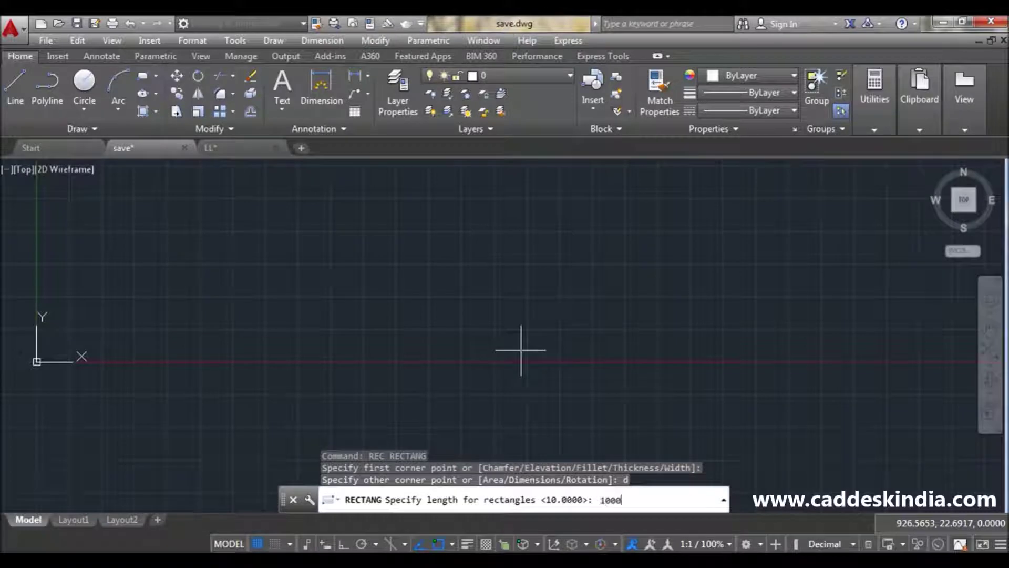
# Draw a rectangle 1000 units long and 1000 units wide just above the X axis in save.dwg
pyautogui.press('Return')
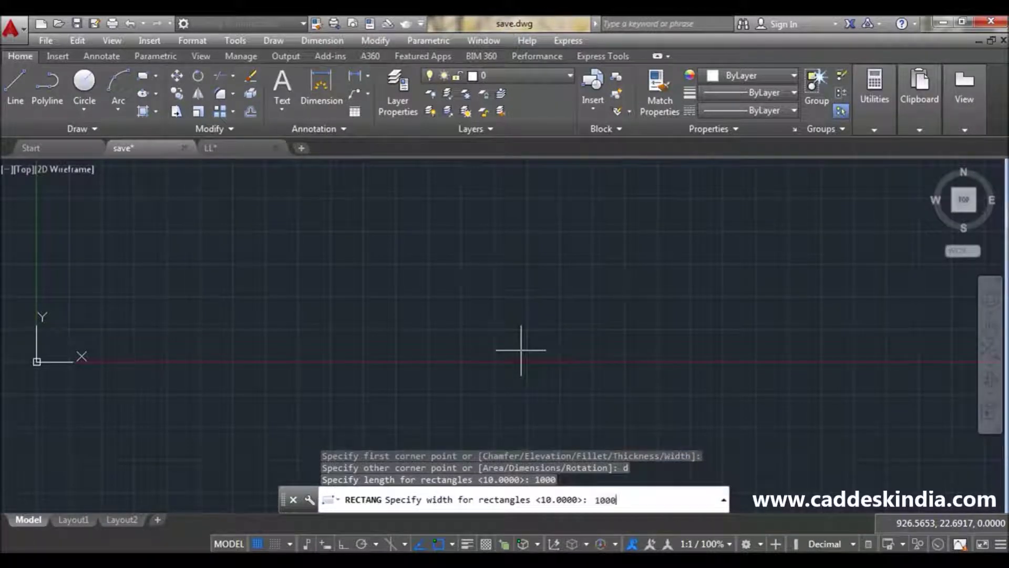
pyautogui.write('1000')
pyautogui.press('Return')
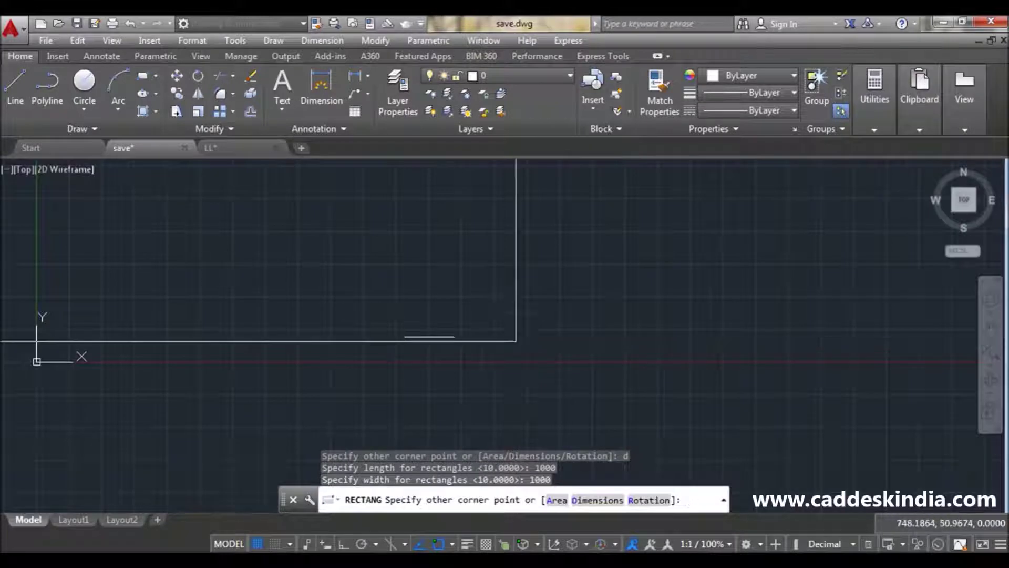
pyautogui.scroll(-3, 480, 329)
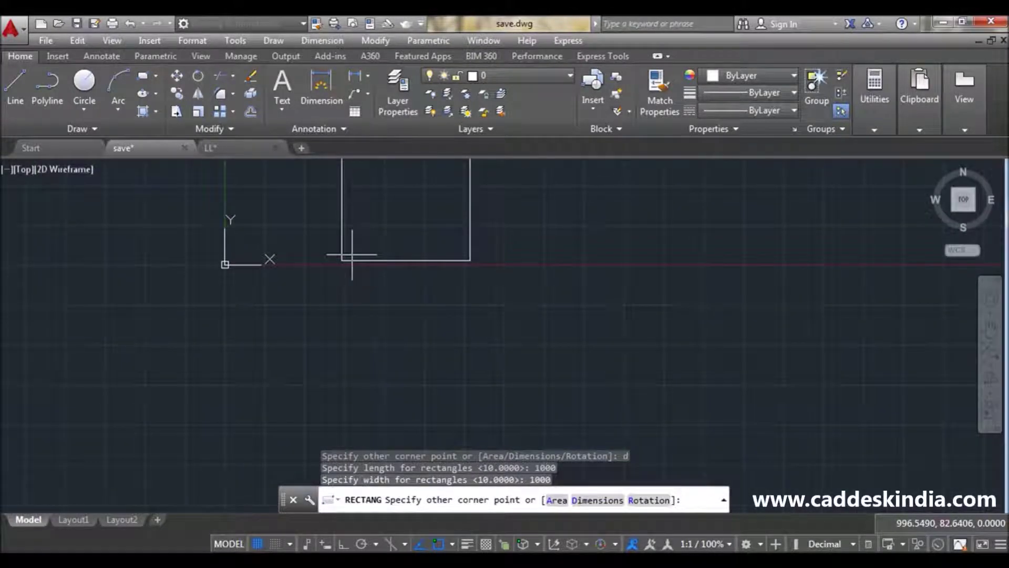
pyautogui.click(353, 255)
pyautogui.scroll(4, 396, 291)
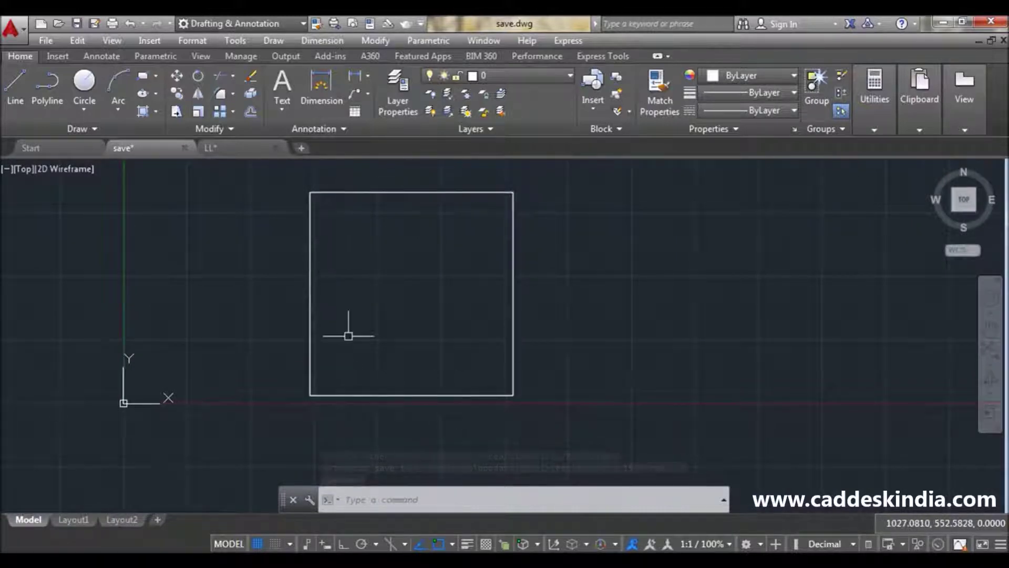
# Set the model space limits to the square, from its lower-left corner to its upper-right corner
pyautogui.moveTo(379, 291); pyautogui.dragTo(374, 319, button='middle')
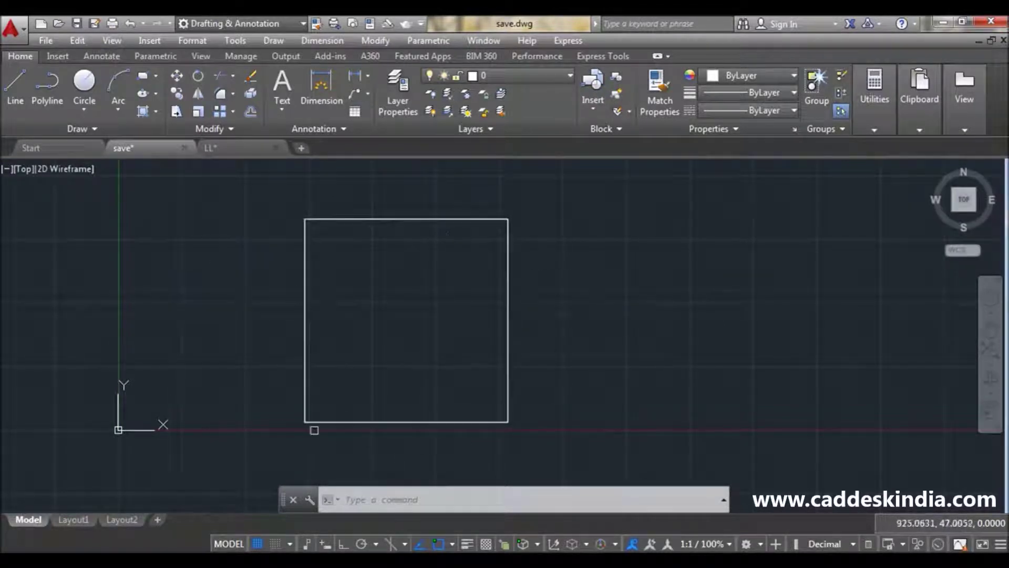
pyautogui.scroll(2, 389, 278)
pyautogui.scroll(-2, 372, 279)
pyautogui.press('Escape')
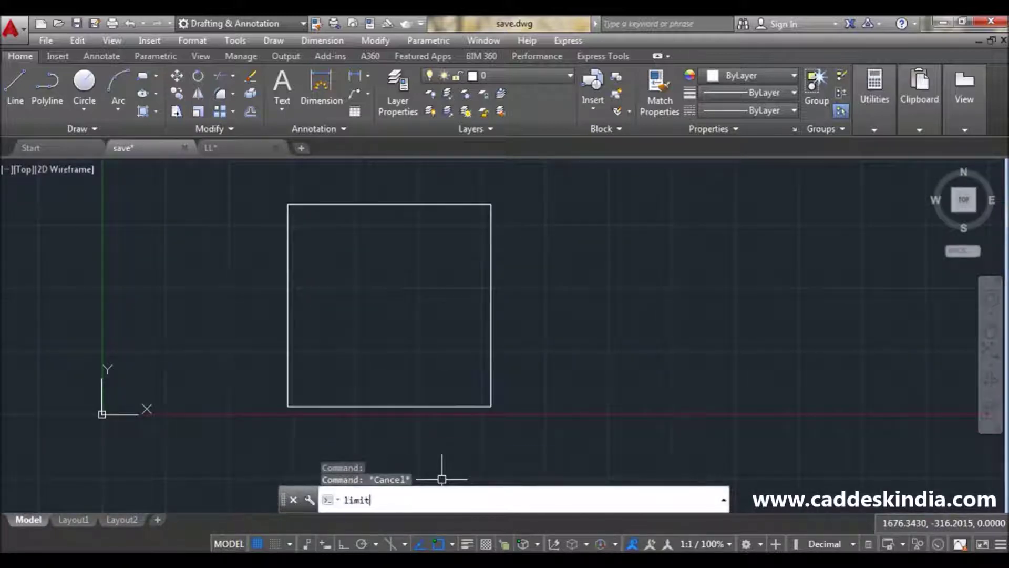
pyautogui.press('Return')
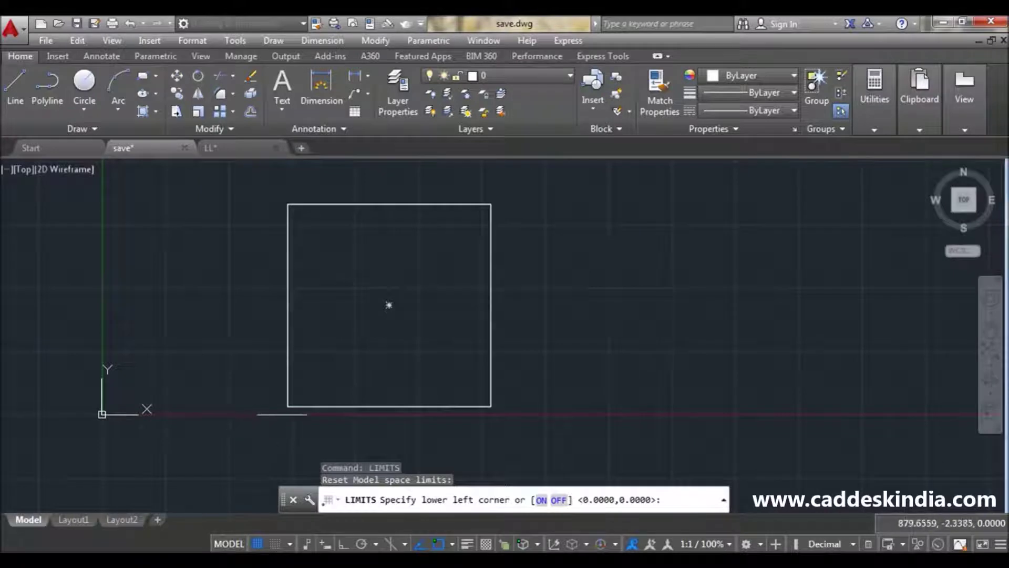
pyautogui.click(288, 406)
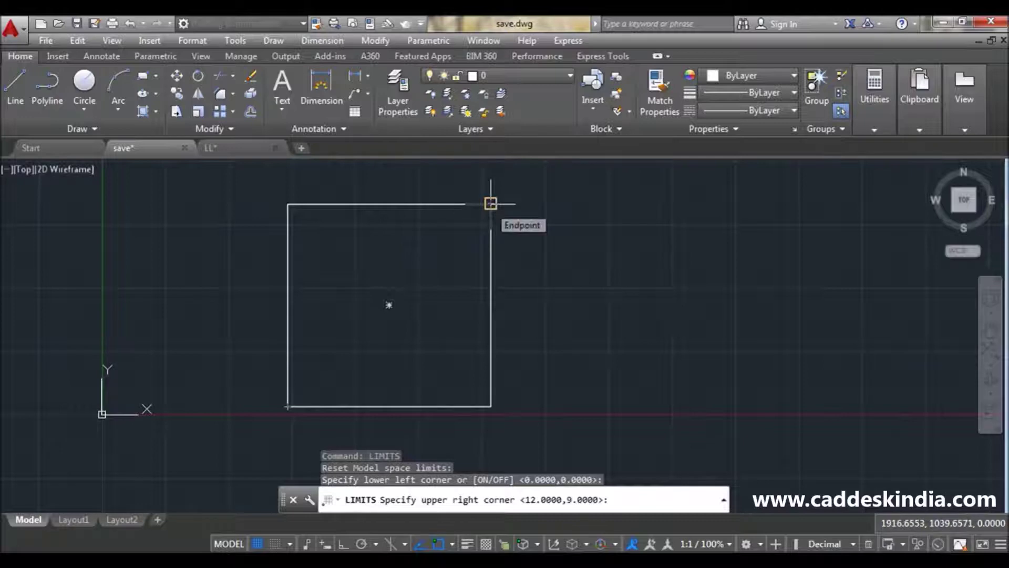
pyautogui.click(490, 204)
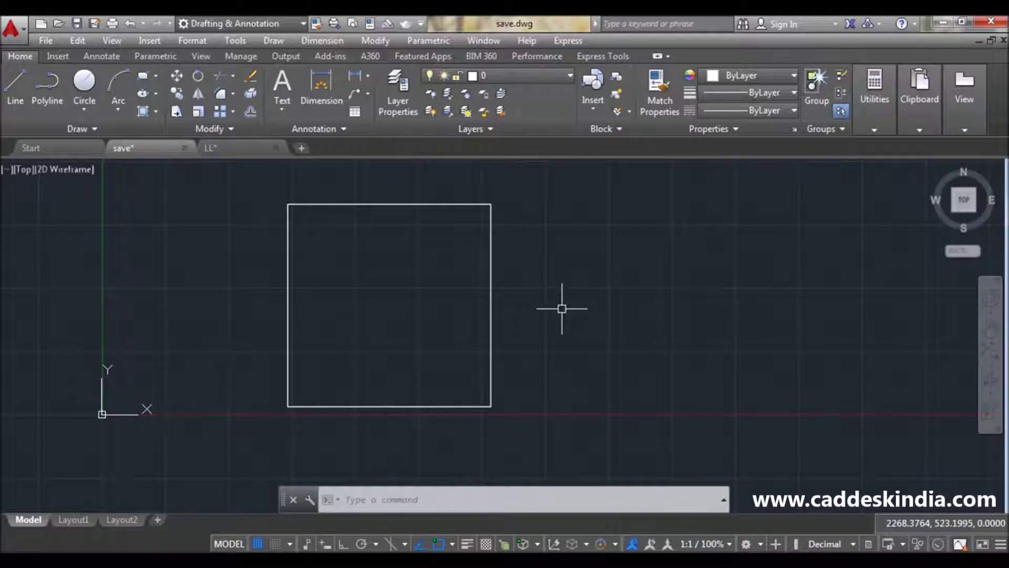
pyautogui.write('F')
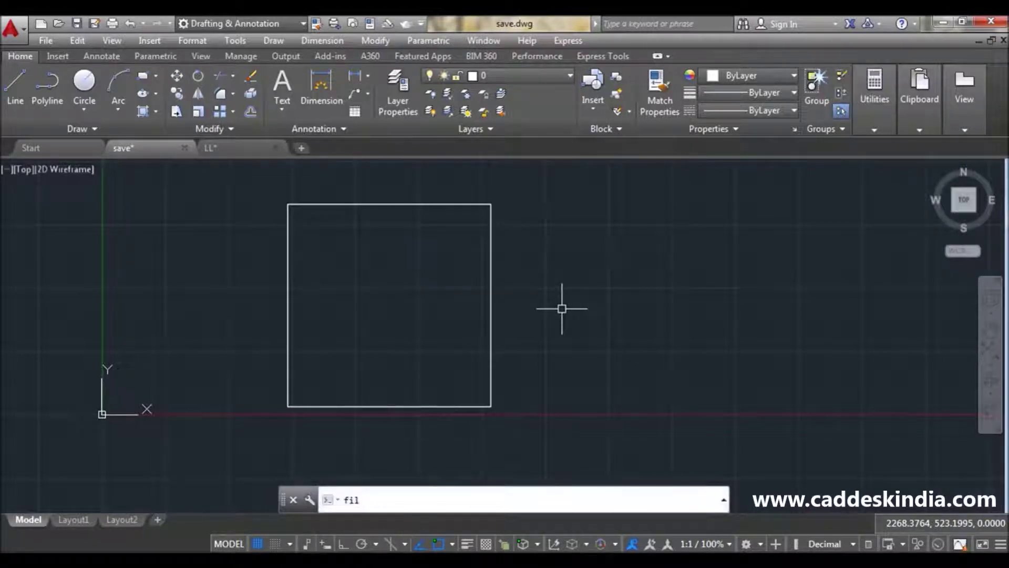
pyautogui.write('IL')
pyautogui.press('Down')
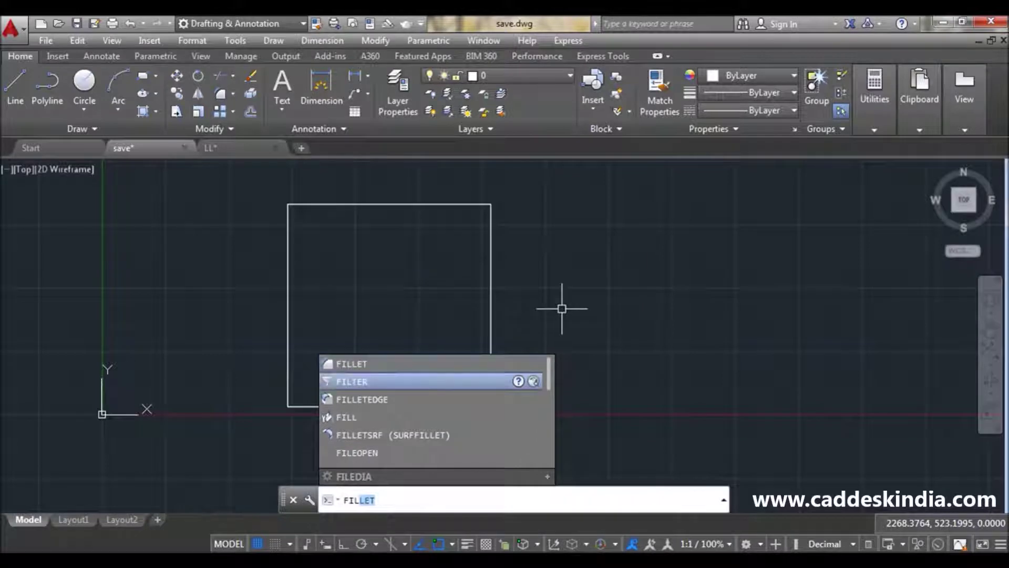
pyautogui.press('Return')
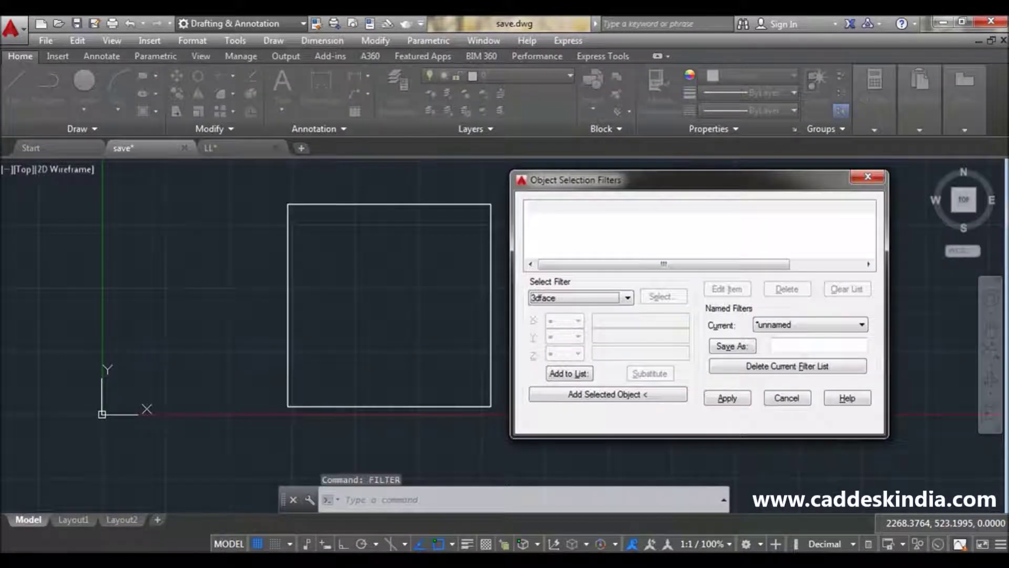
pyautogui.click(868, 176)
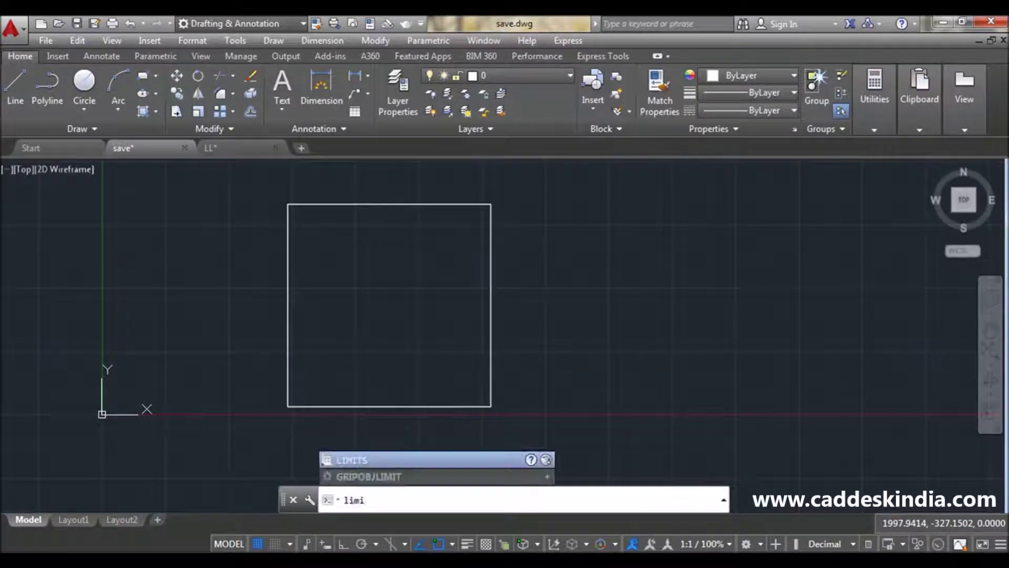
# Turn limits checking ON for the model space
pyautogui.press('Return')
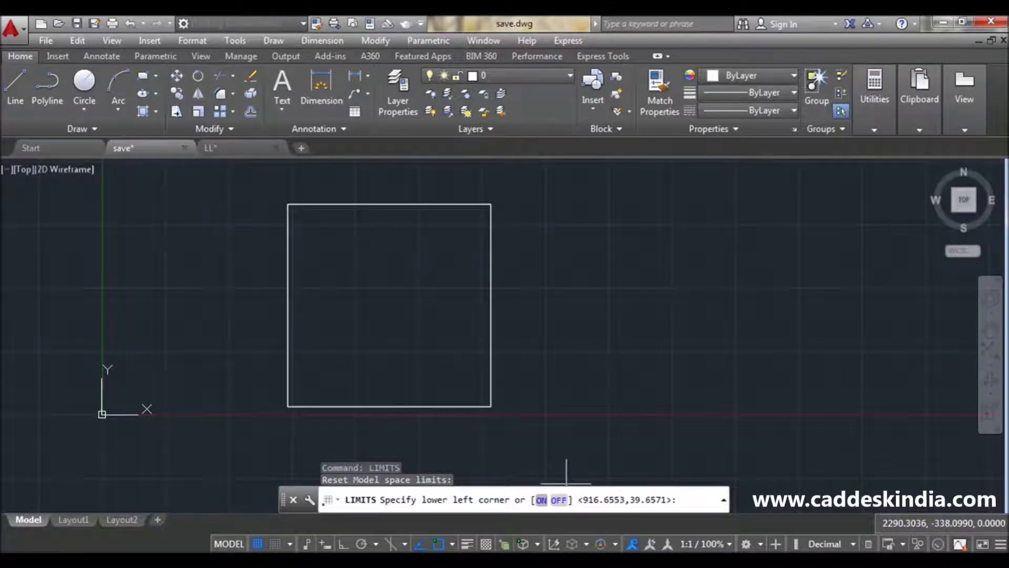
pyautogui.click(541, 499)
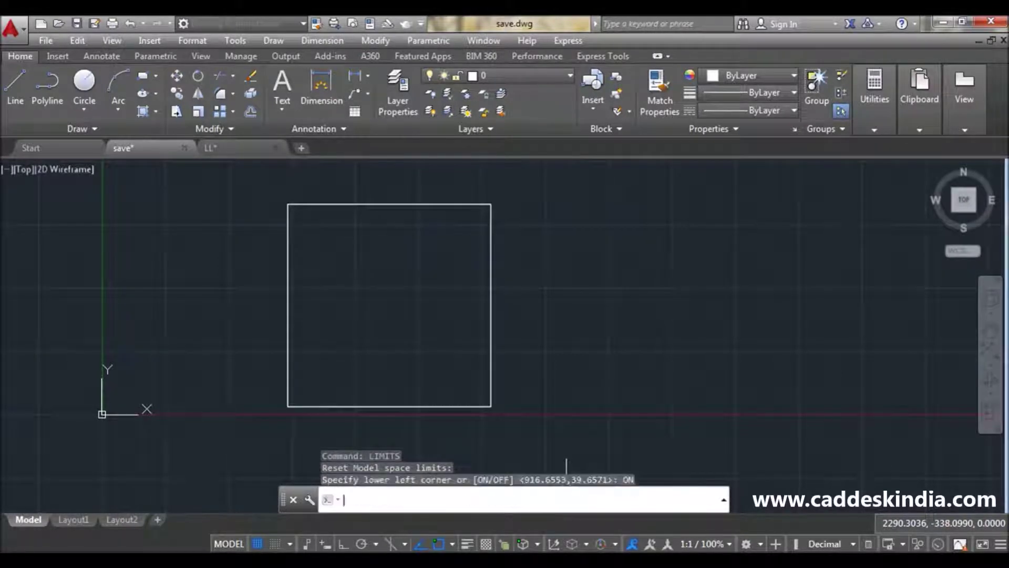
pyautogui.moveTo(535, 424); pyautogui.dragTo(547, 421, button='middle')
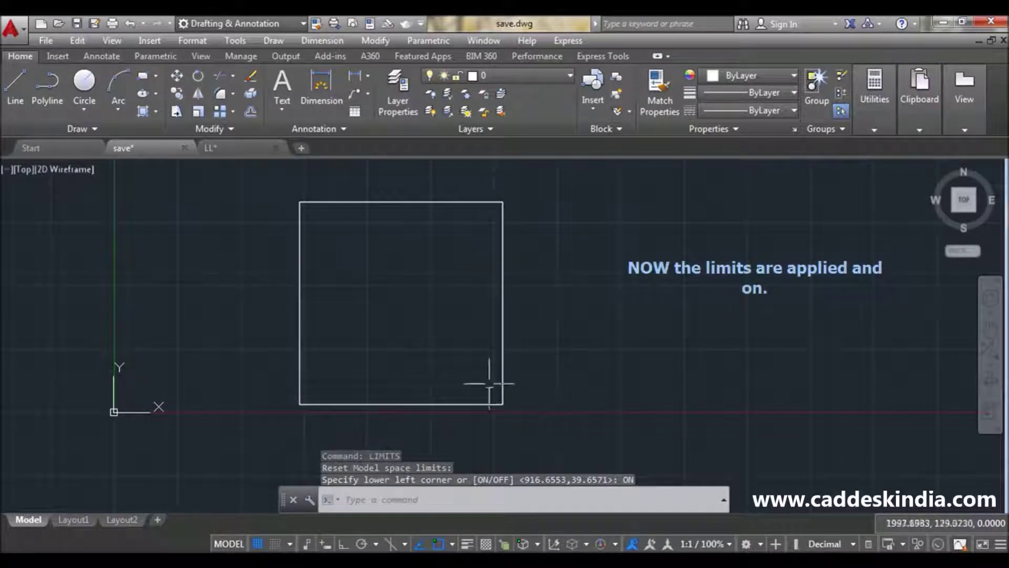
pyautogui.press('Escape')
pyautogui.press('Escape')
# Draw a chain of connected freehand line segments entirely inside the square
pyautogui.moveTo(443, 303)
pyautogui.mouseDown(button='middle')
pyautogui.moveTo(473, 313)
pyautogui.moveTo(473, 284)
pyautogui.mouseUp(button='middle')
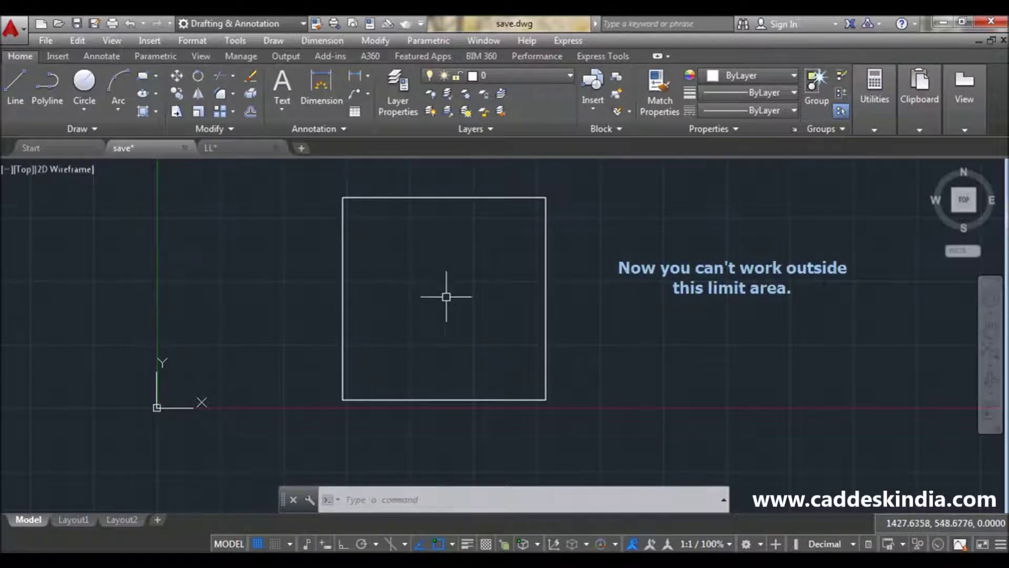
pyautogui.write('l')
pyautogui.press('Return')
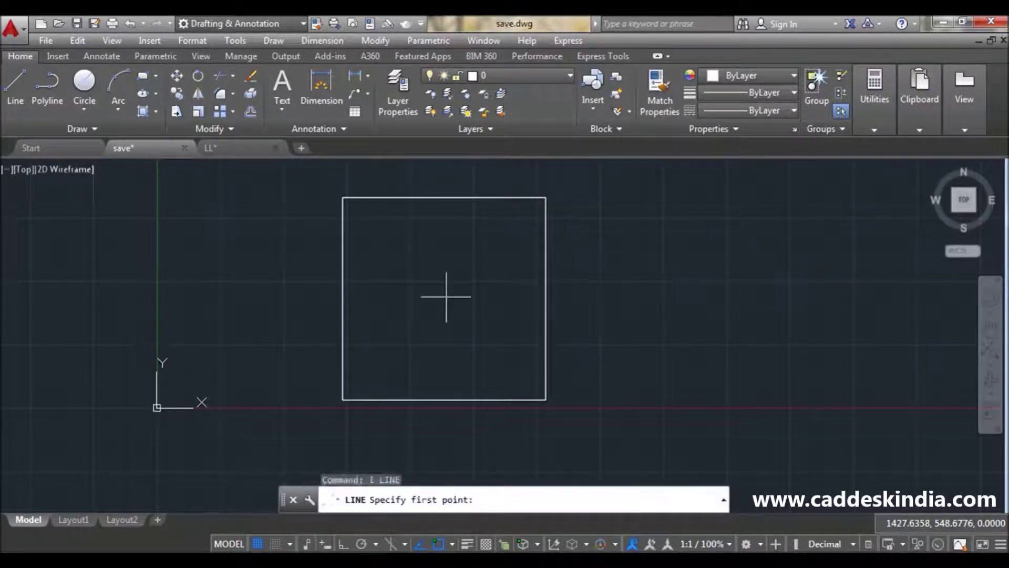
pyautogui.click(435, 300)
pyautogui.click(526, 357)
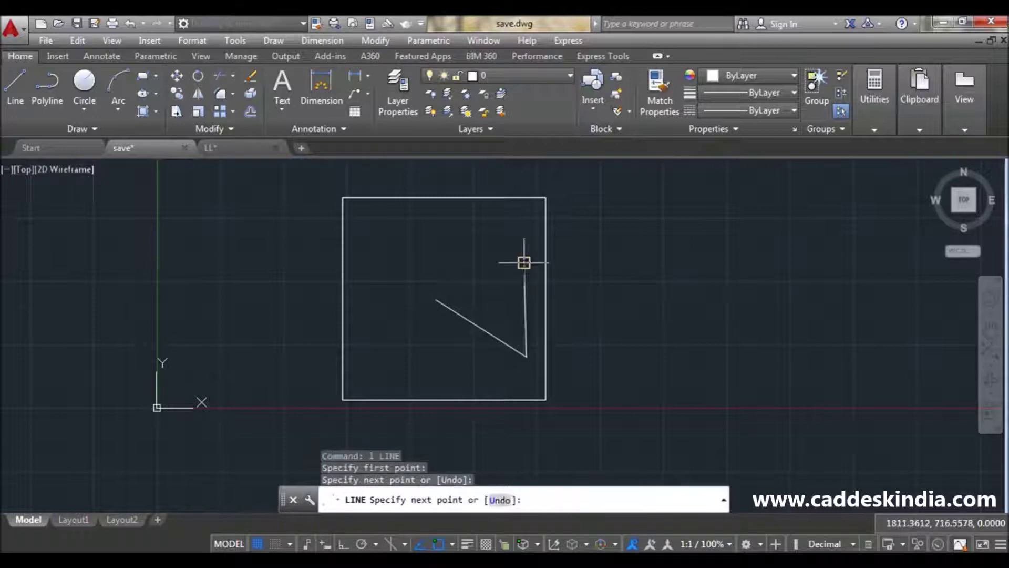
pyautogui.click(524, 262)
pyautogui.click(382, 262)
pyautogui.click(382, 360)
pyautogui.click(433, 361)
pyautogui.click(385, 213)
pyautogui.click(356, 254)
pyautogui.click(372, 334)
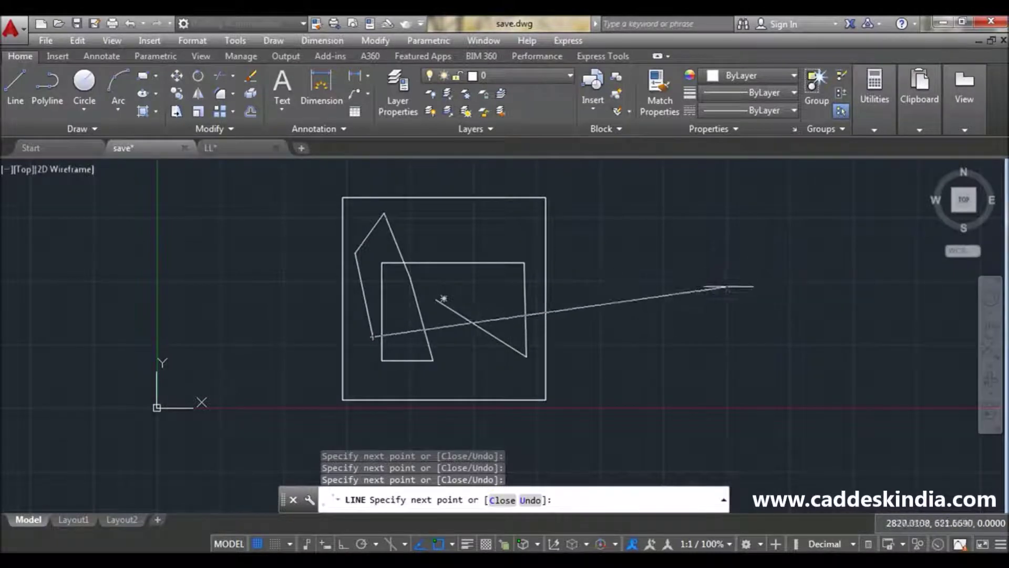
# Try to place the next line point outside the limits to the right of the square, and end the line
pyautogui.moveTo(569, 331); pyautogui.dragTo(520, 339, button='middle')
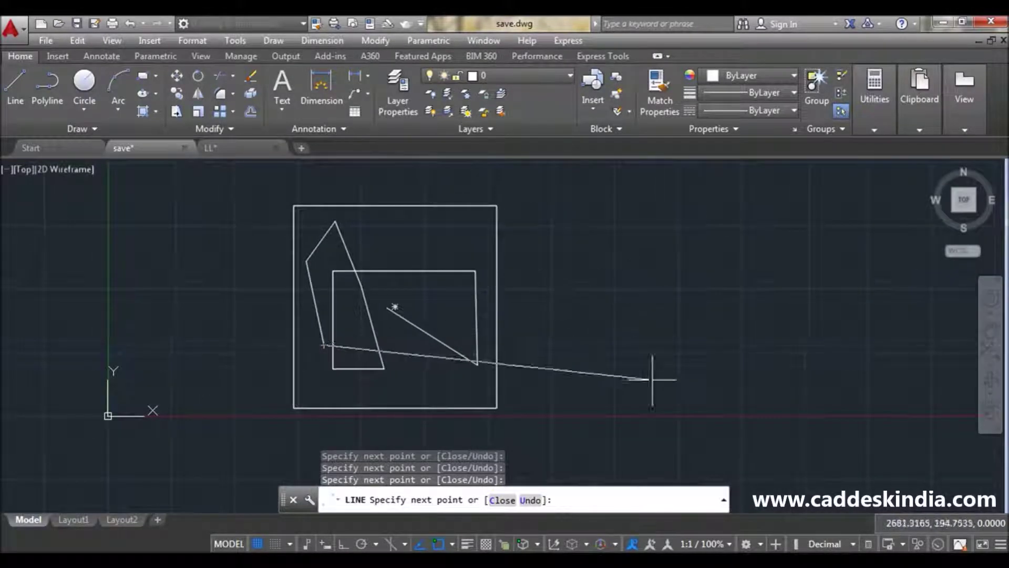
pyautogui.click(665, 360)
pyautogui.click(665, 360)
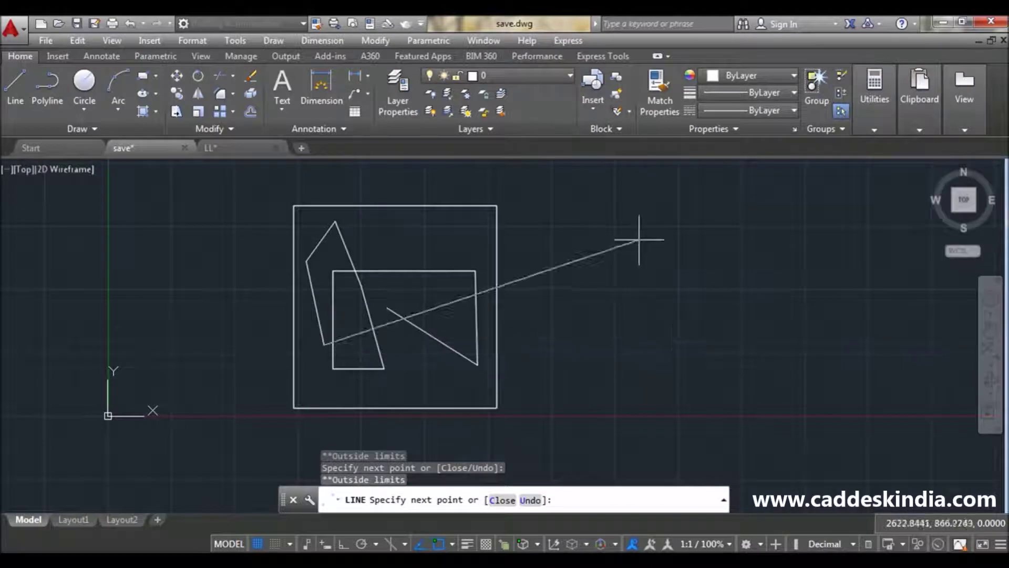
pyautogui.moveTo(702, 365); pyautogui.dragTo(745, 288, button='middle')
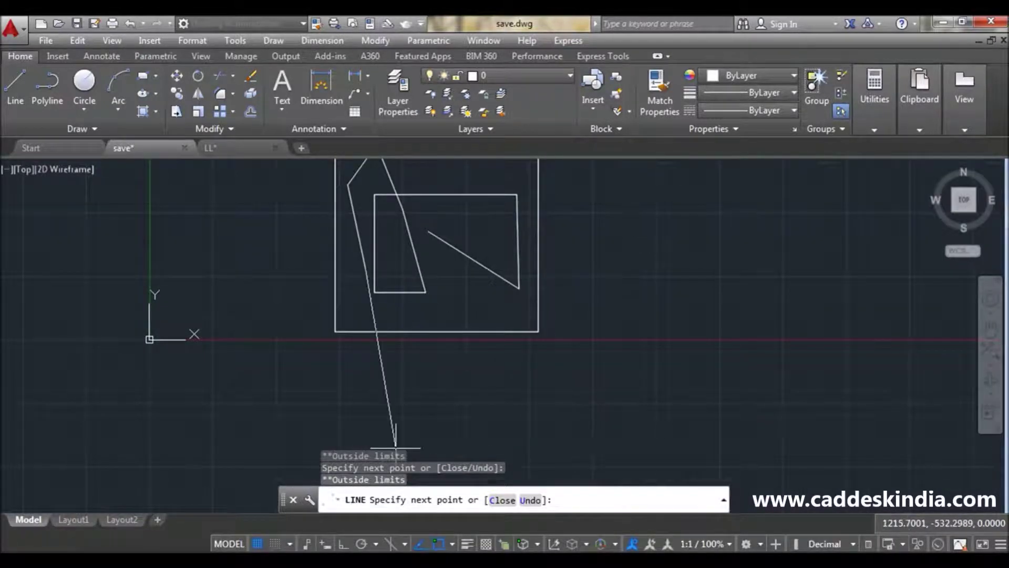
pyautogui.moveTo(248, 233); pyautogui.dragTo(230, 388, button='middle')
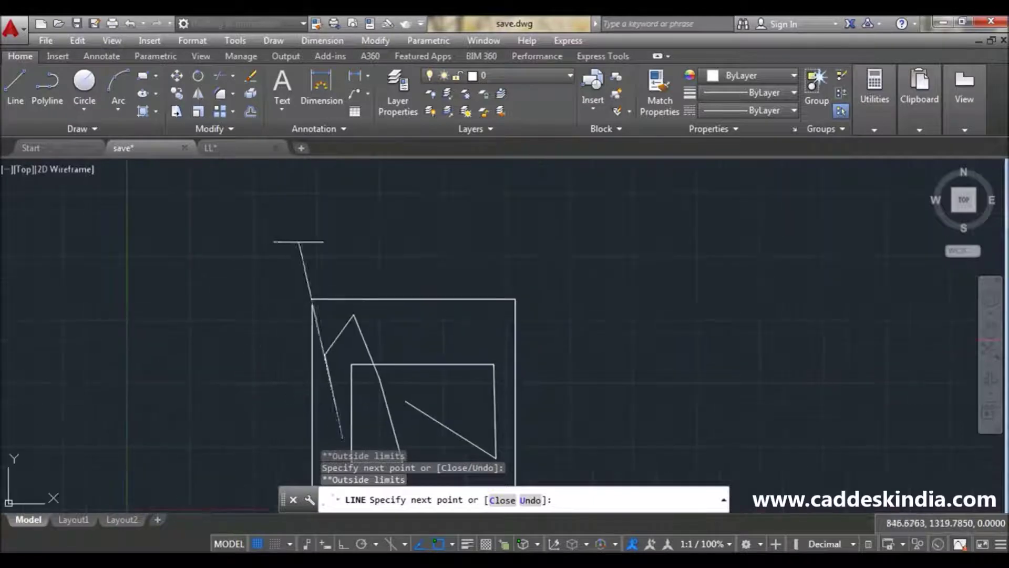
pyautogui.moveTo(629, 348); pyautogui.dragTo(565, 285, button='middle')
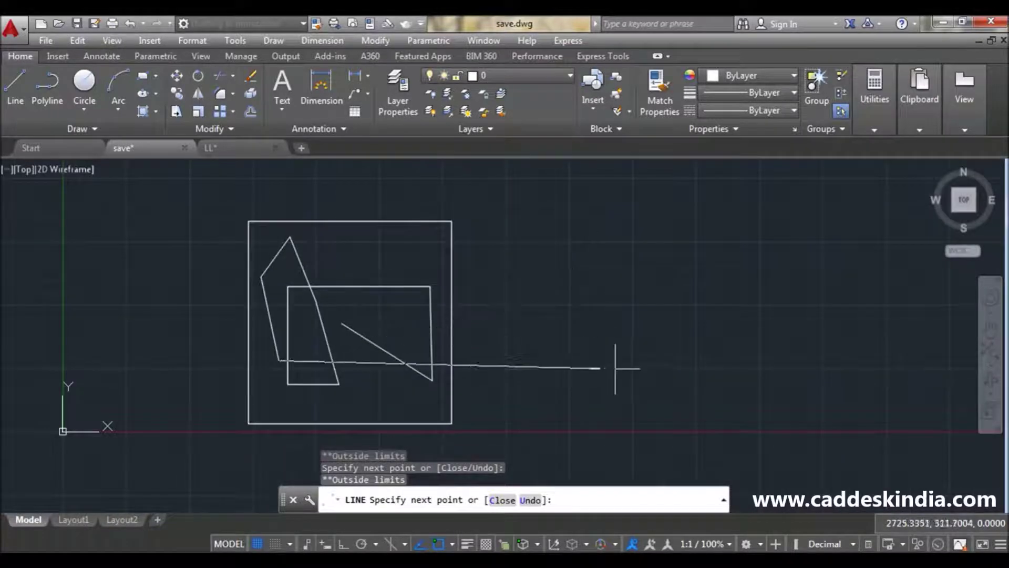
pyautogui.moveTo(589, 341); pyautogui.dragTo(578, 333, button='middle')
pyautogui.scroll(2, 552, 323)
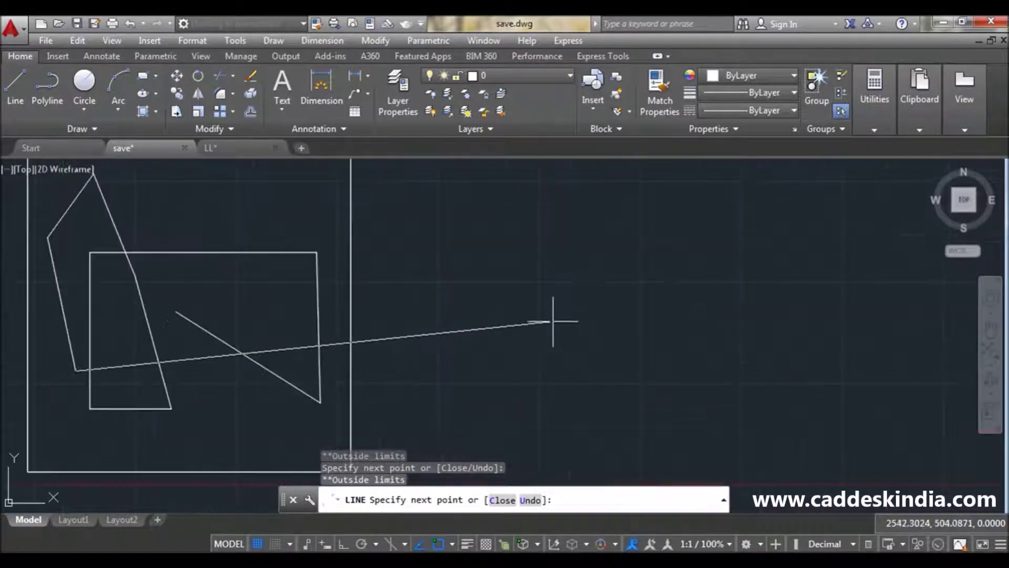
pyautogui.scroll(-2, 557, 328)
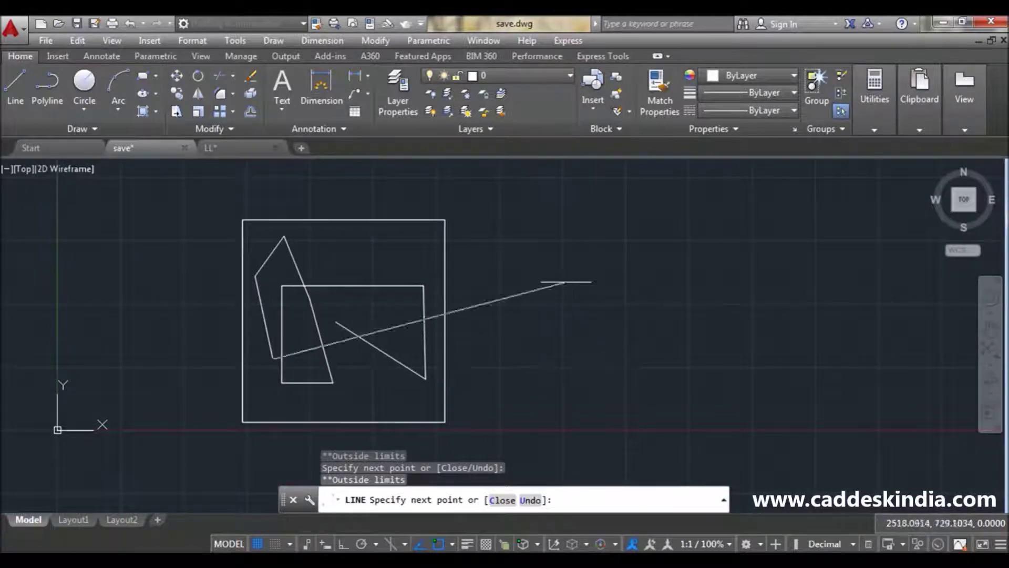
pyautogui.moveTo(558, 300); pyautogui.dragTo(559, 274, button='middle')
pyautogui.scroll(2, 518, 293)
pyautogui.scroll(-4, 529, 274)
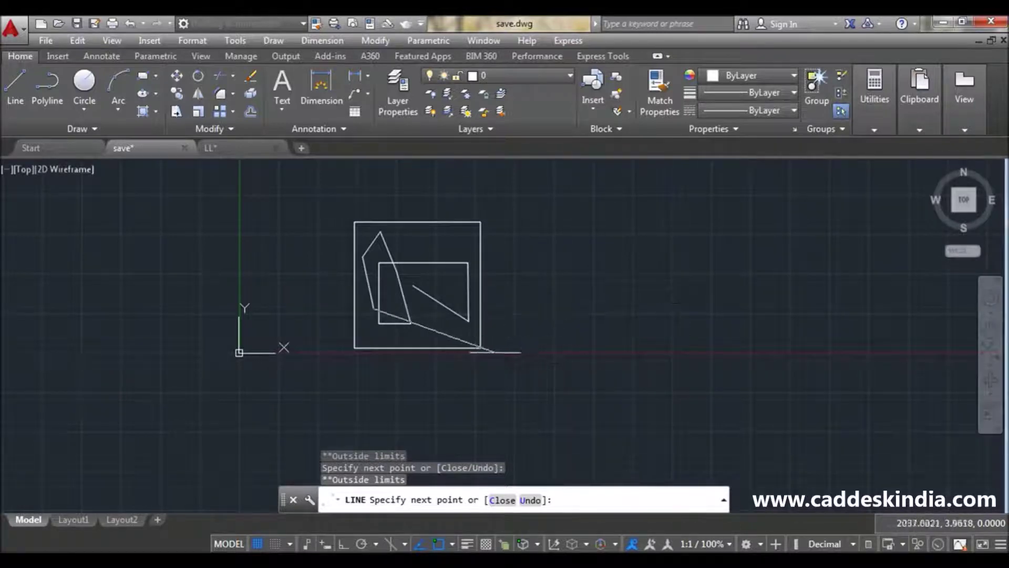
pyautogui.press('Escape')
# Erase the square together with all line segments drawn inside it
pyautogui.scroll(4, 448, 328)
pyautogui.scroll(-2, 484, 398)
pyautogui.scroll(2, 450, 286)
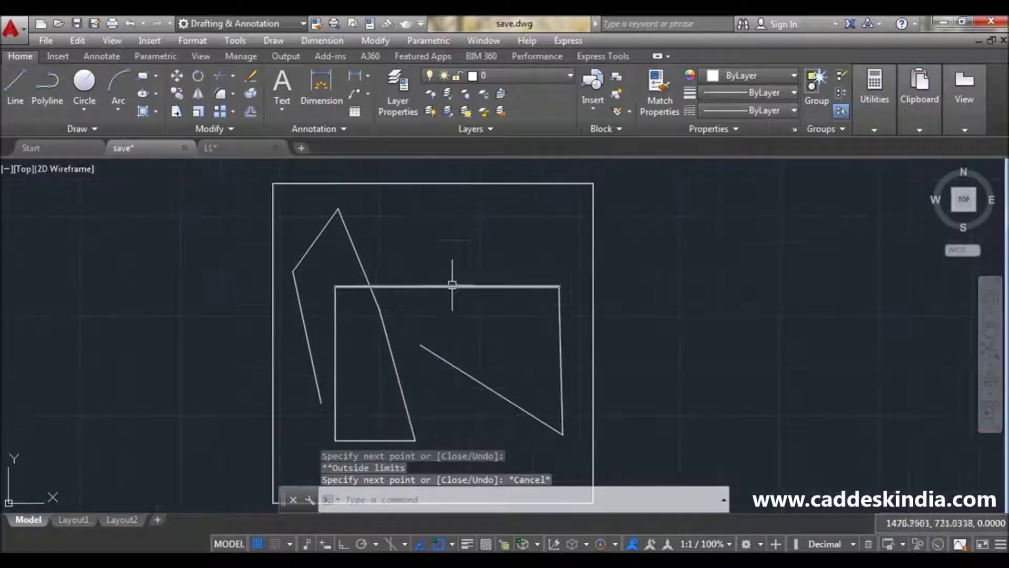
pyautogui.moveTo(506, 259); pyautogui.dragTo(511, 241, button='middle')
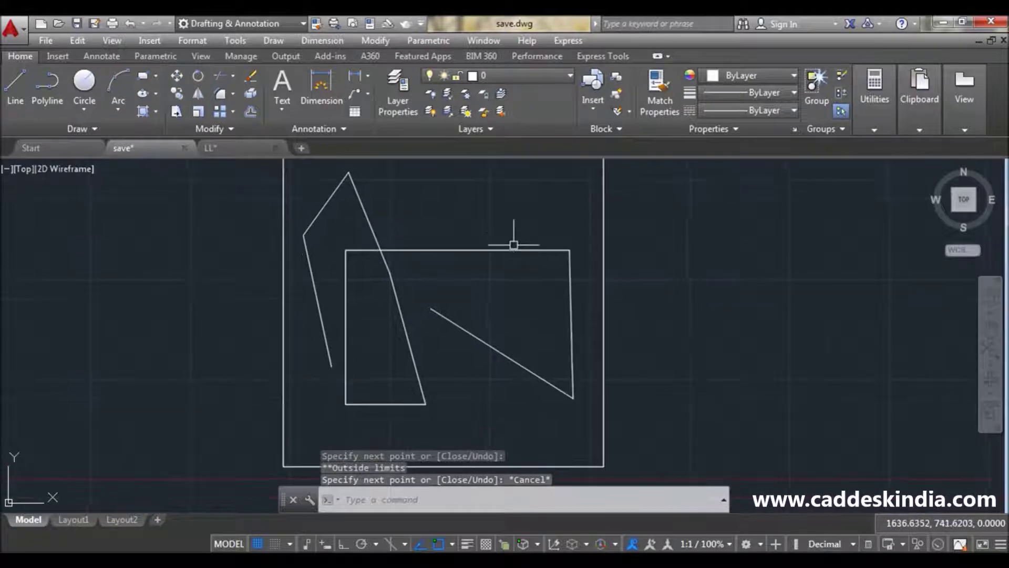
pyautogui.scroll(-2, 500, 298)
pyautogui.moveTo(499, 297); pyautogui.dragTo(474, 269, button='middle')
pyautogui.press('Escape')
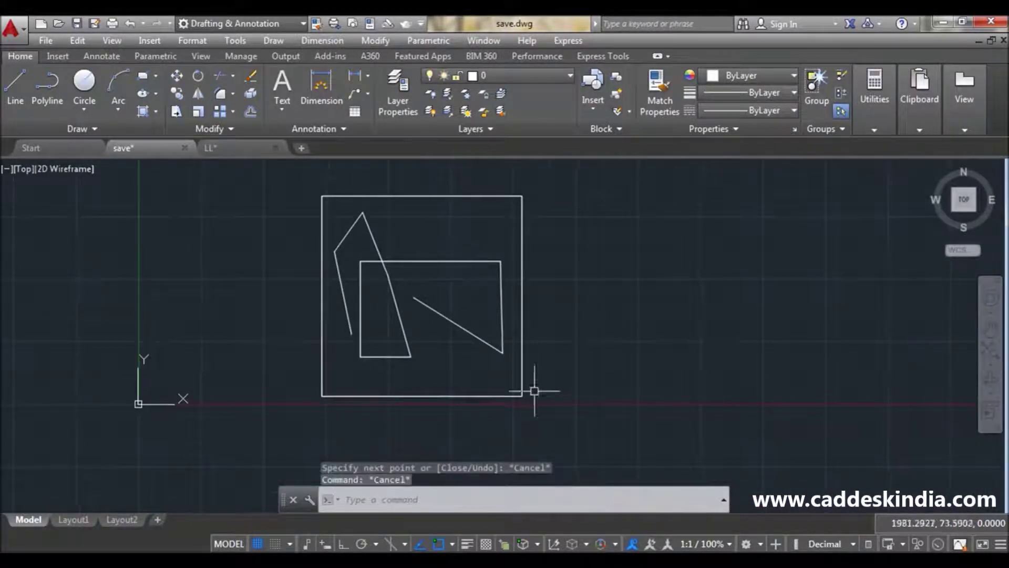
pyautogui.click(547, 414)
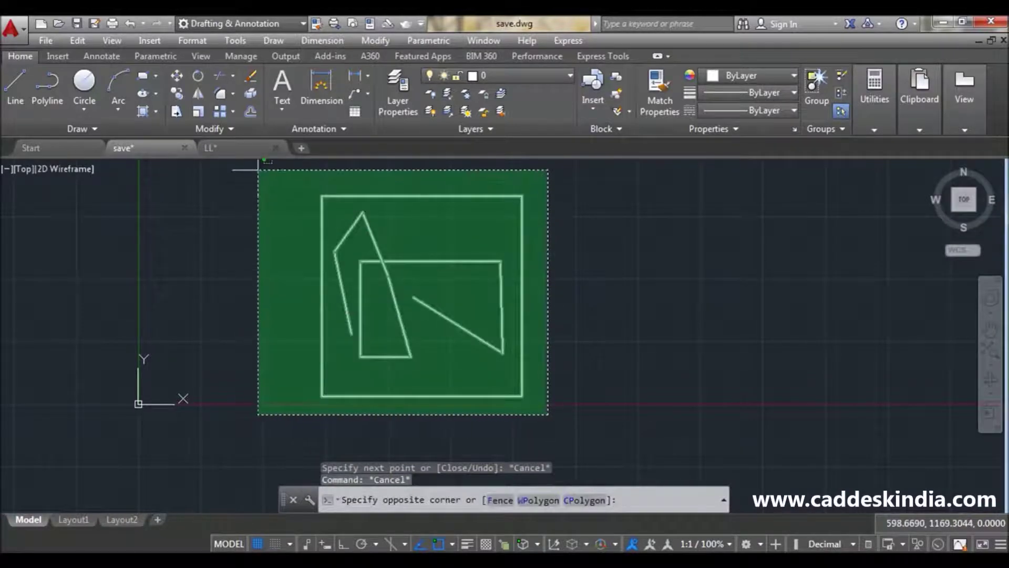
pyautogui.click(264, 166)
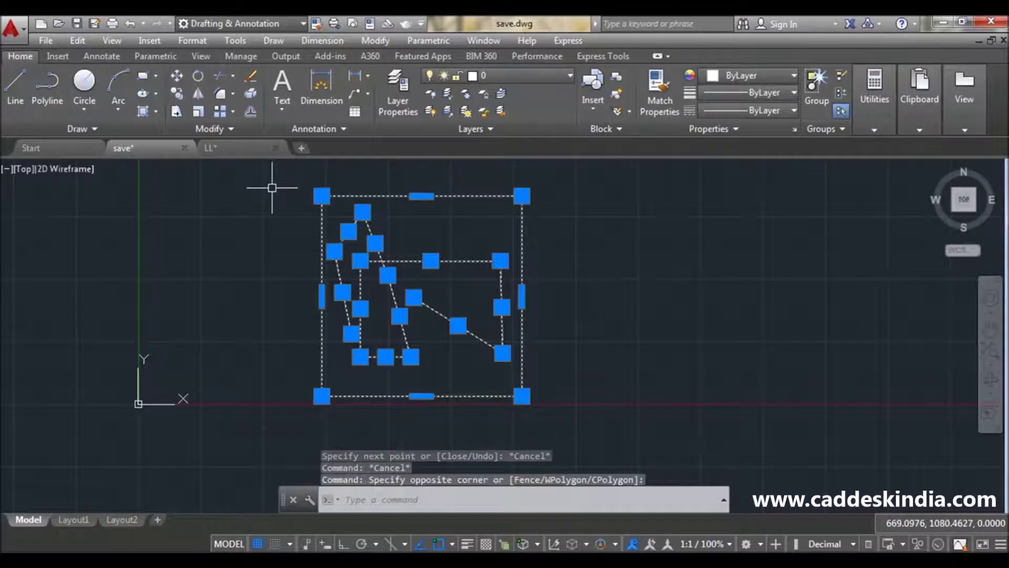
pyautogui.press('Delete')
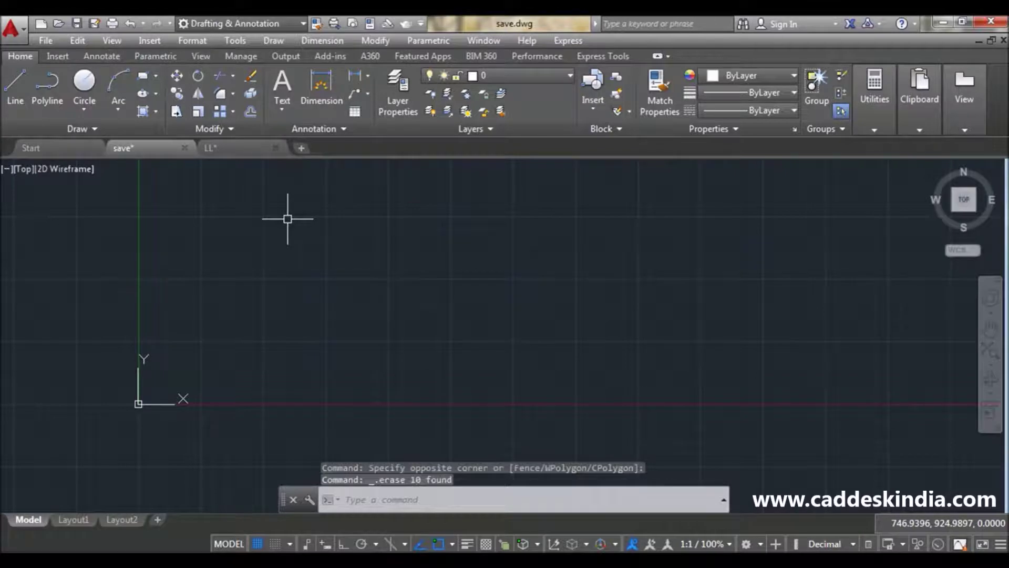
pyautogui.press('Escape')
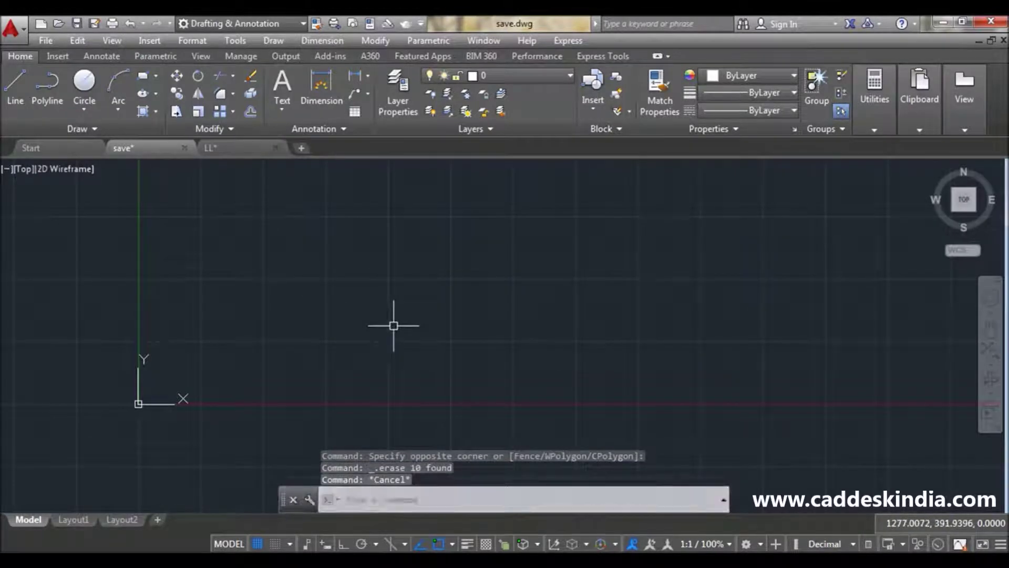
# Draw two connected freehand line segments within the limits, also trying several points outside them
pyautogui.write('l')
pyautogui.press('Return')
pyautogui.click(390, 308)
pyautogui.click(704, 198)
pyautogui.click(686, 404)
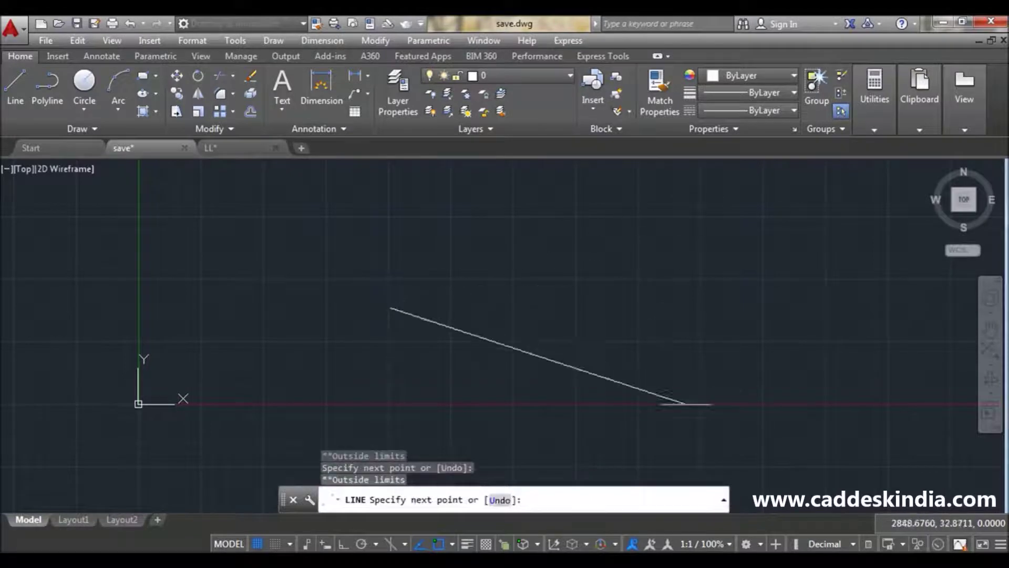
pyautogui.click(435, 250)
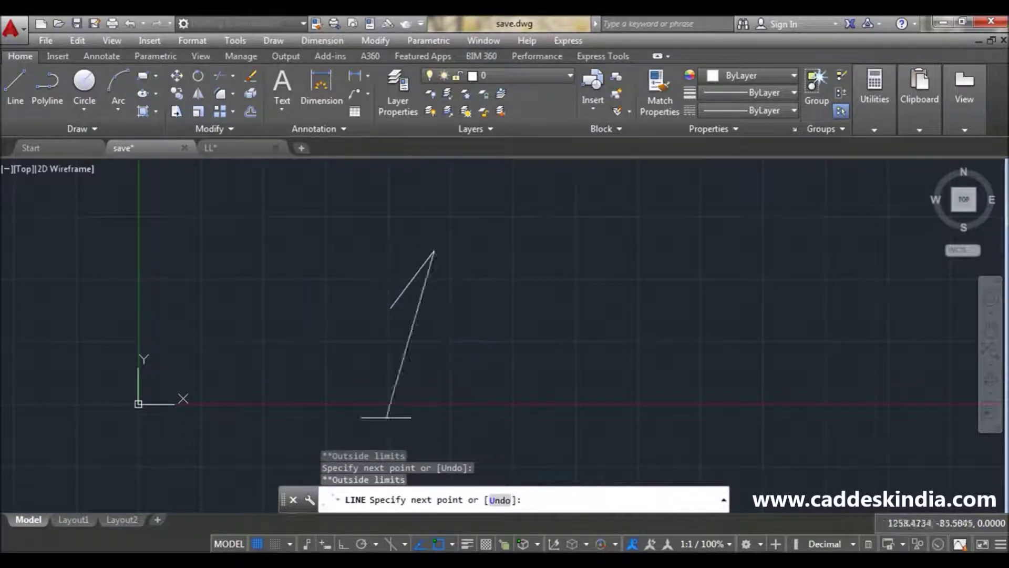
pyautogui.moveTo(713, 357); pyautogui.dragTo(574, 402, button='middle')
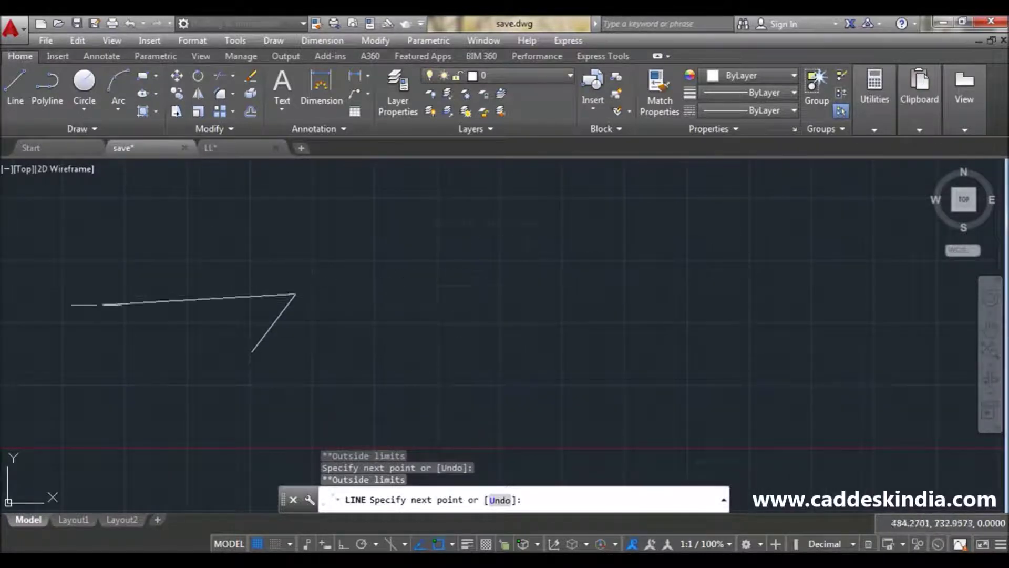
pyautogui.click(266, 258)
pyautogui.click(108, 258)
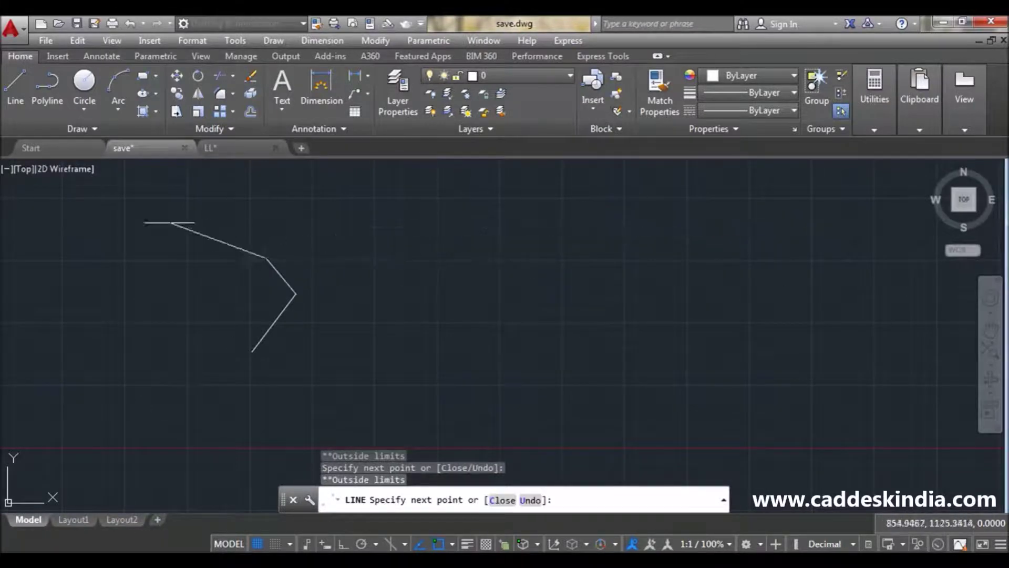
pyautogui.moveTo(487, 292)
pyautogui.mouseDown(button='middle')
pyautogui.moveTo(513, 270)
pyautogui.moveTo(520, 295)
pyautogui.moveTo(490, 340)
pyautogui.moveTo(493, 364)
pyautogui.mouseUp(button='middle')
pyautogui.press('Escape')
# Erase the two connected test line segments
pyautogui.click(493, 365)
pyautogui.click(333, 265)
pyautogui.press('Delete')
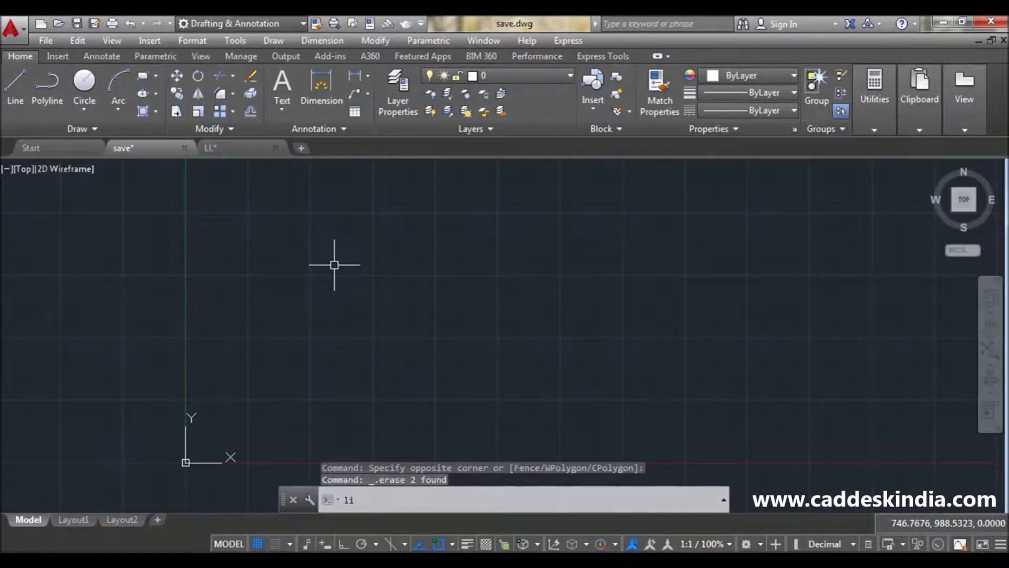
# Turn limits checking OFF for the model space with the LIMITS command
pyautogui.write('m')
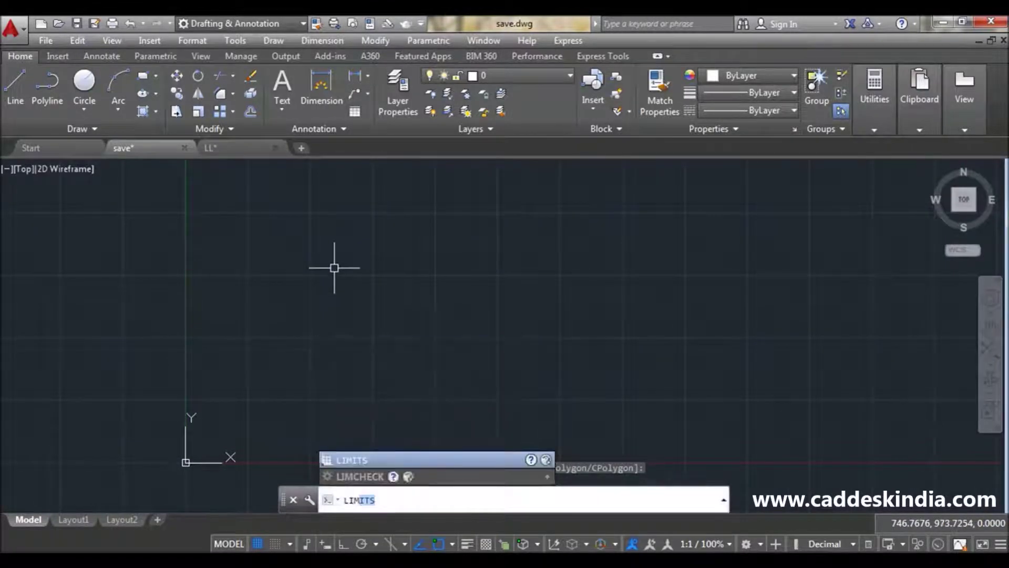
pyautogui.press('Return')
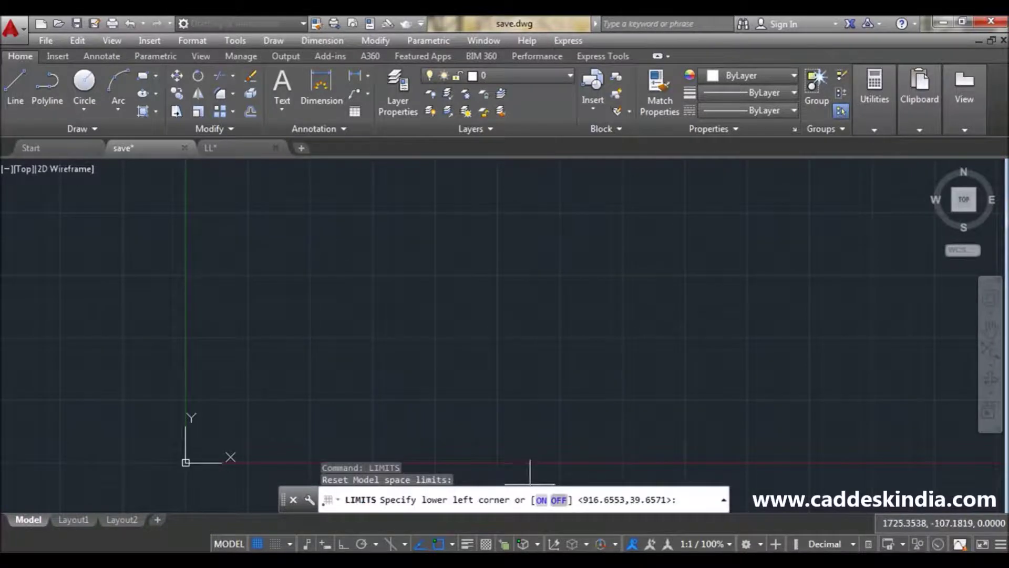
pyautogui.write('OFF')
pyautogui.press('Return')
pyautogui.press('Escape')
# Draw a chain of nine connected freehand line segments spread widely across the area above the X axis
pyautogui.write('l')
pyautogui.press('Return')
pyautogui.click(378, 291)
pyautogui.click(662, 366)
pyautogui.click(722, 235)
pyautogui.click(481, 234)
pyautogui.click(298, 373)
pyautogui.click(256, 240)
pyautogui.click(371, 212)
pyautogui.click(458, 289)
pyautogui.click(784, 257)
pyautogui.click(839, 351)
pyautogui.press('Escape')
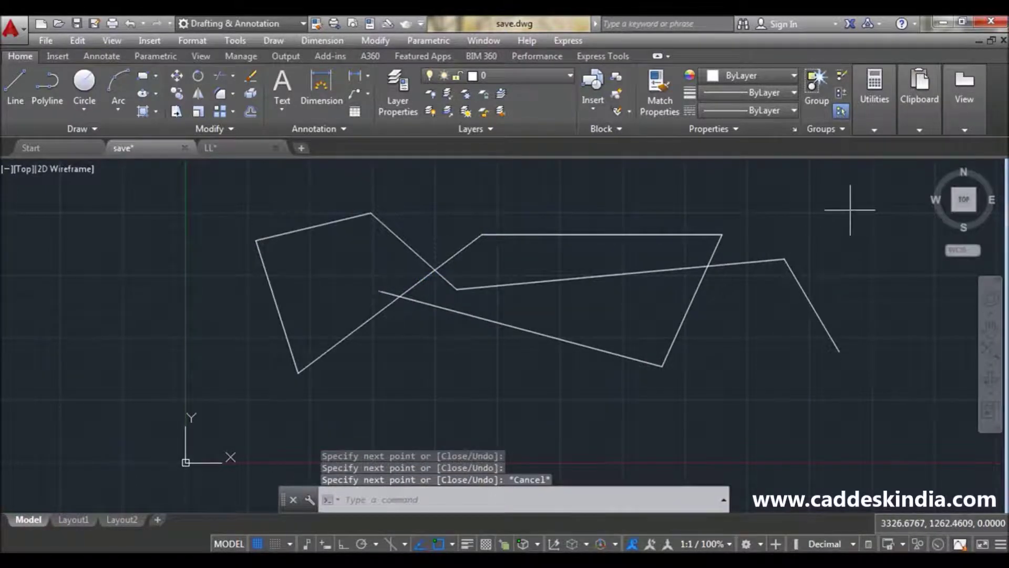
# Erase the whole chain of nine line segments
pyautogui.click(850, 210)
pyautogui.click(266, 444)
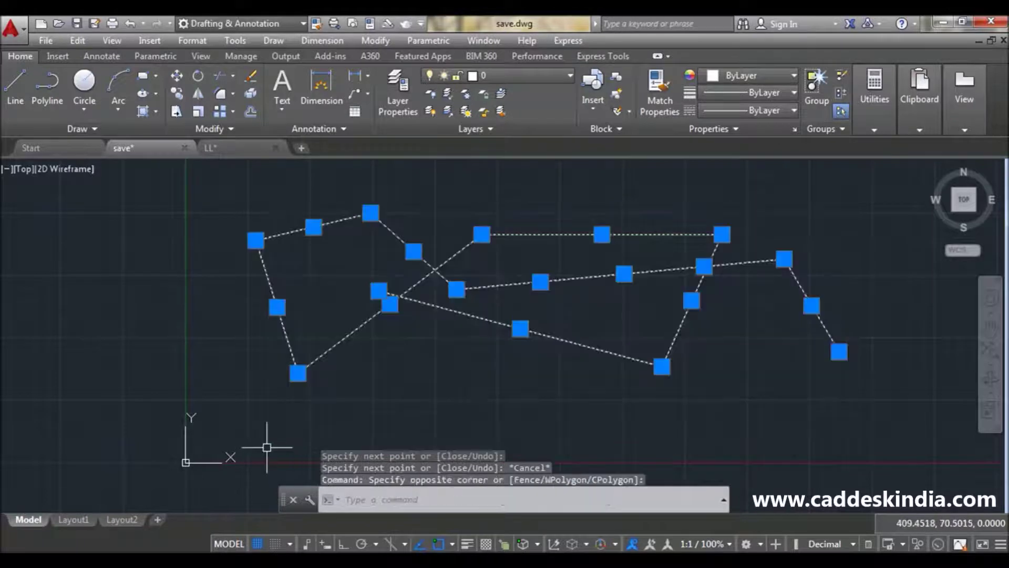
pyautogui.press('Delete')
# Draw a freehand rectangle above the X axis, roughly twice as wide as it is high
pyautogui.moveTo(328, 441); pyautogui.dragTo(196, 457, button='middle')
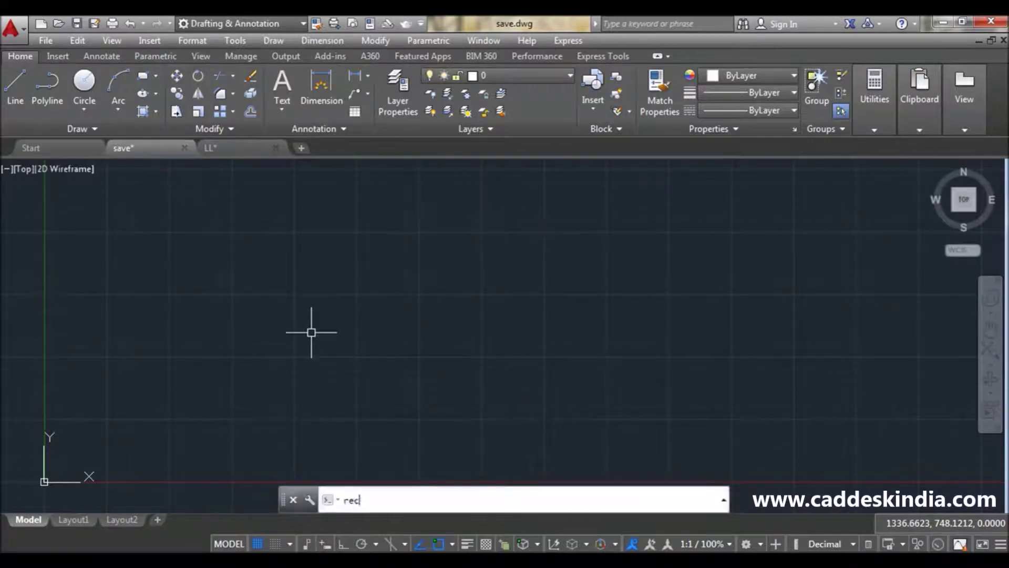
pyautogui.press('Return')
pyautogui.click(412, 259)
pyautogui.moveTo(561, 398); pyautogui.dragTo(494, 386, button='middle')
pyautogui.click(651, 404)
pyautogui.moveTo(476, 335); pyautogui.dragTo(446, 354, button='middle')
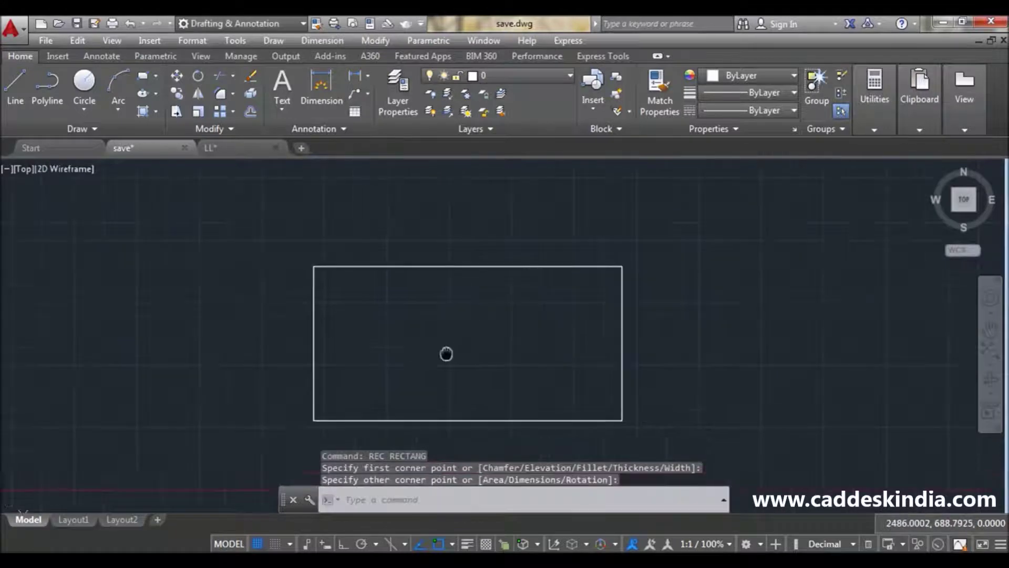
pyautogui.press('Escape')
# Draw a freehand circle inside the left half of the rectangle
pyautogui.write('c')
pyautogui.press('Return')
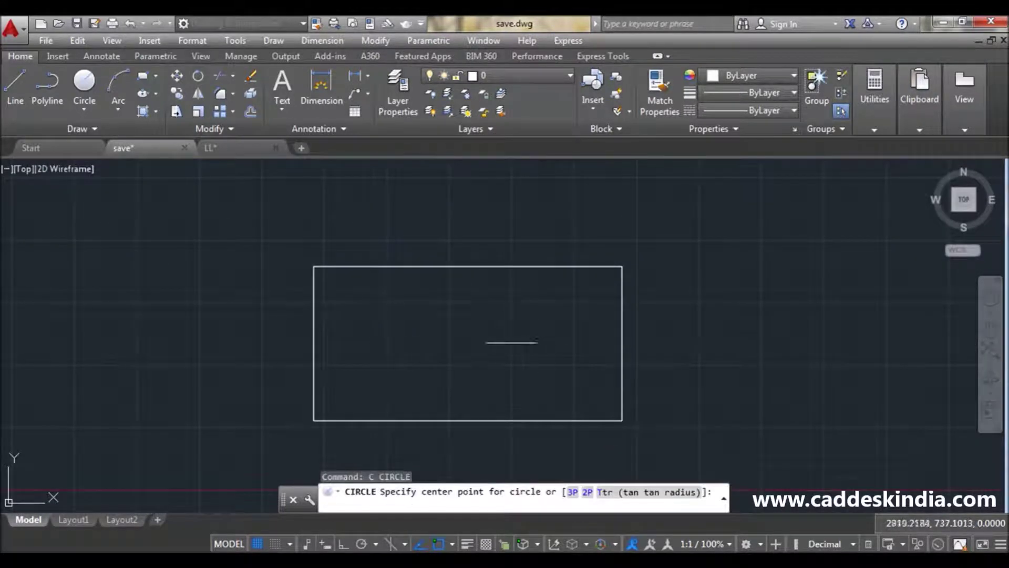
pyautogui.click(390, 338)
pyautogui.click(444, 343)
# Draw a second, slightly narrower freehand rectangle to the right of the one containing the circle
pyautogui.scroll(-2, 558, 378)
pyautogui.moveTo(557, 379); pyautogui.dragTo(565, 372, button='middle')
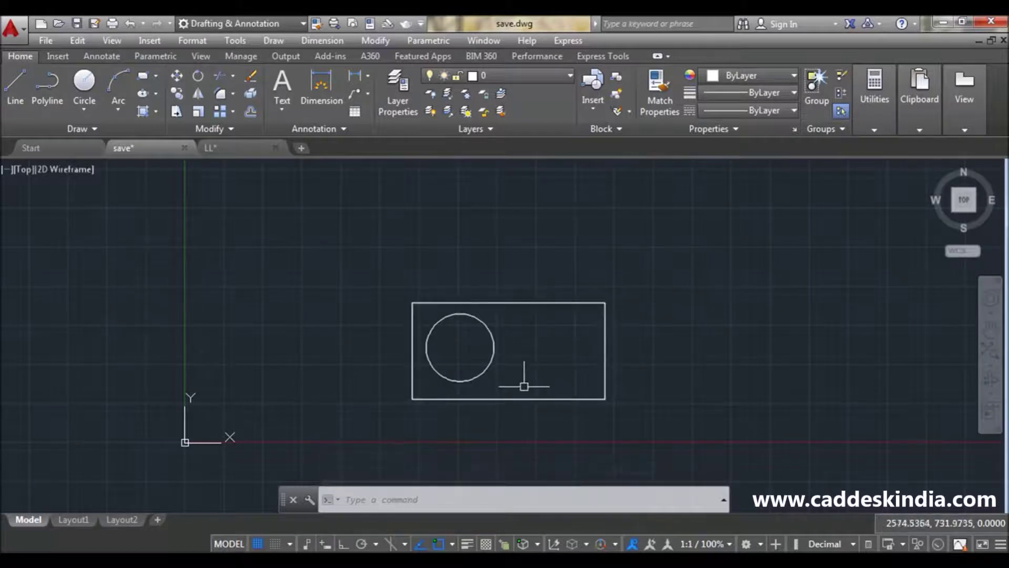
pyautogui.scroll(2, 480, 323)
pyautogui.moveTo(479, 322); pyautogui.dragTo(294, 312, button='middle')
pyautogui.moveTo(378, 365); pyautogui.dragTo(437, 361, button='middle')
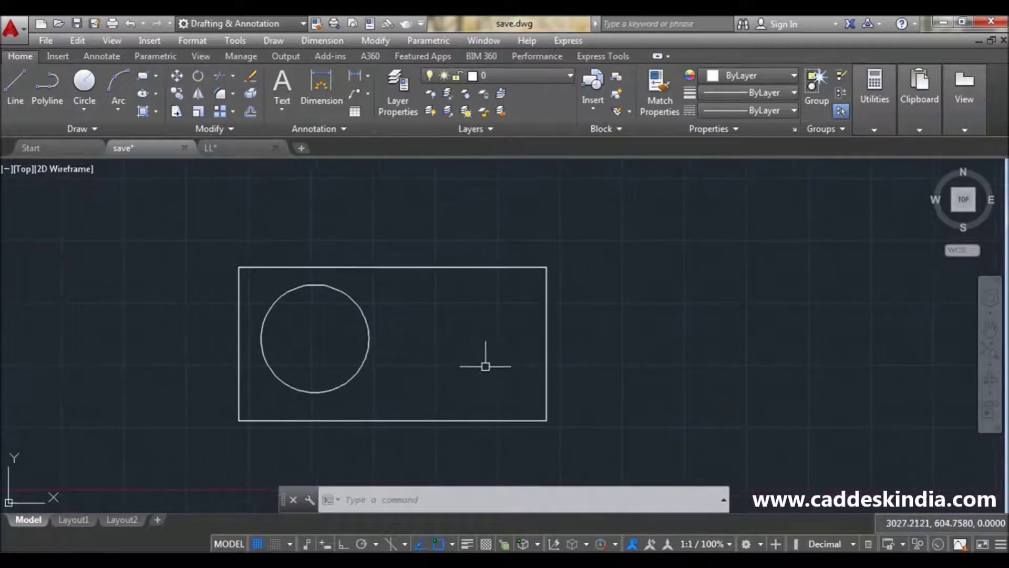
pyautogui.moveTo(446, 304)
pyautogui.mouseDown(button='middle')
pyautogui.moveTo(471, 329)
pyautogui.moveTo(457, 273)
pyautogui.moveTo(489, 310)
pyautogui.moveTo(484, 333)
pyautogui.mouseUp(button='middle')
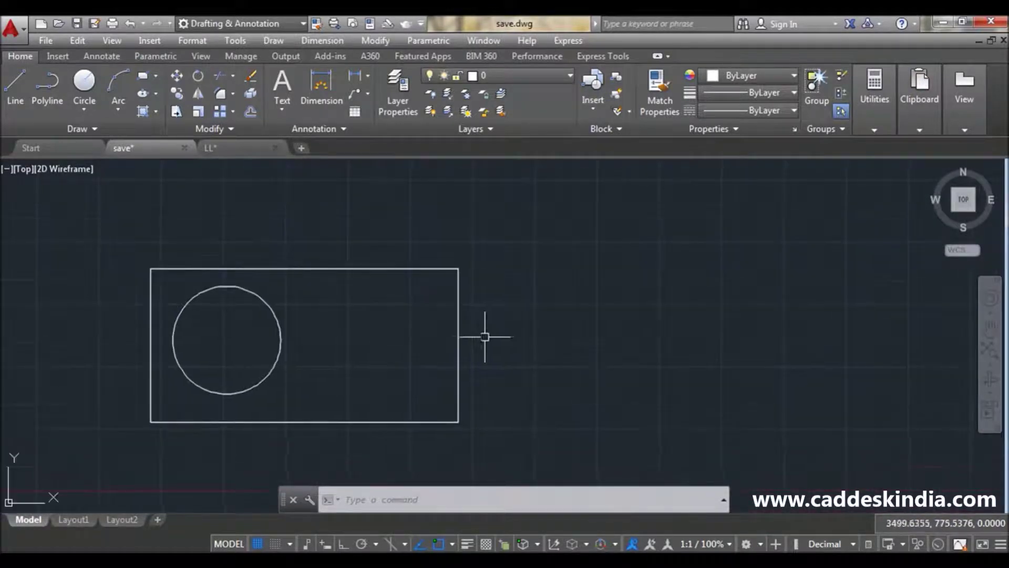
pyautogui.write('rec')
pyautogui.press('Return')
pyautogui.click(578, 262)
pyautogui.scroll(-2, 631, 410)
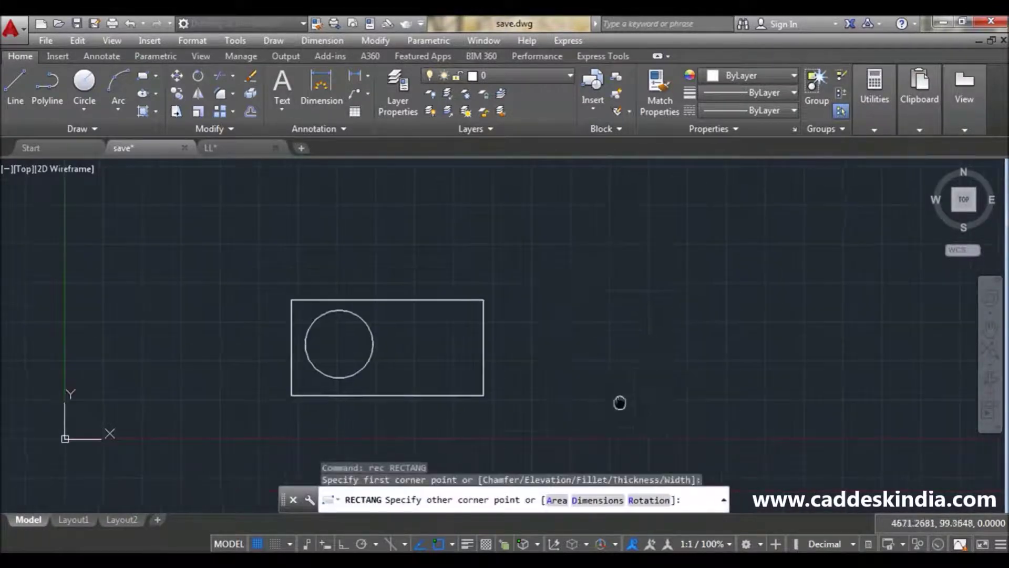
pyautogui.click(723, 395)
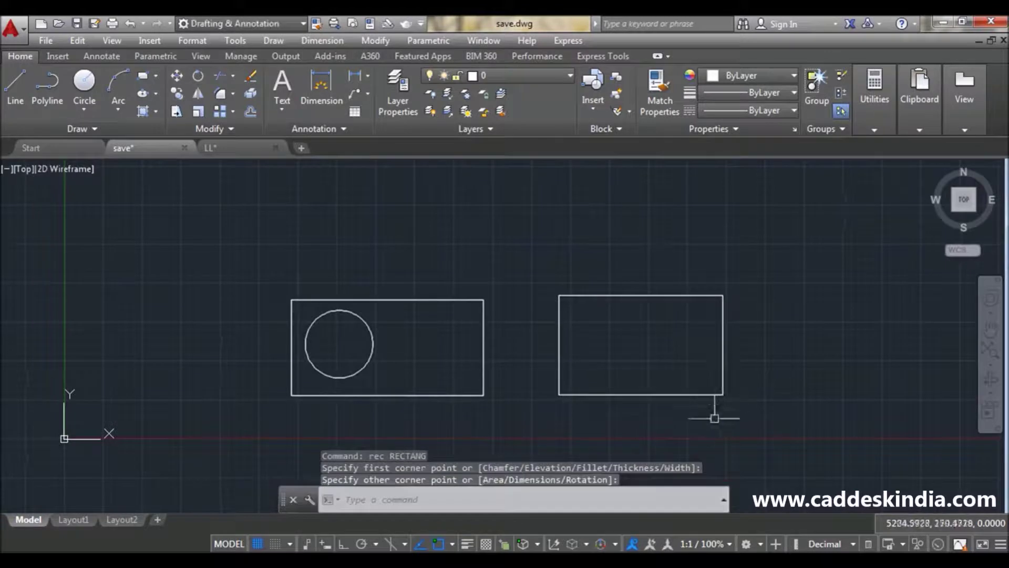
pyautogui.press('Escape')
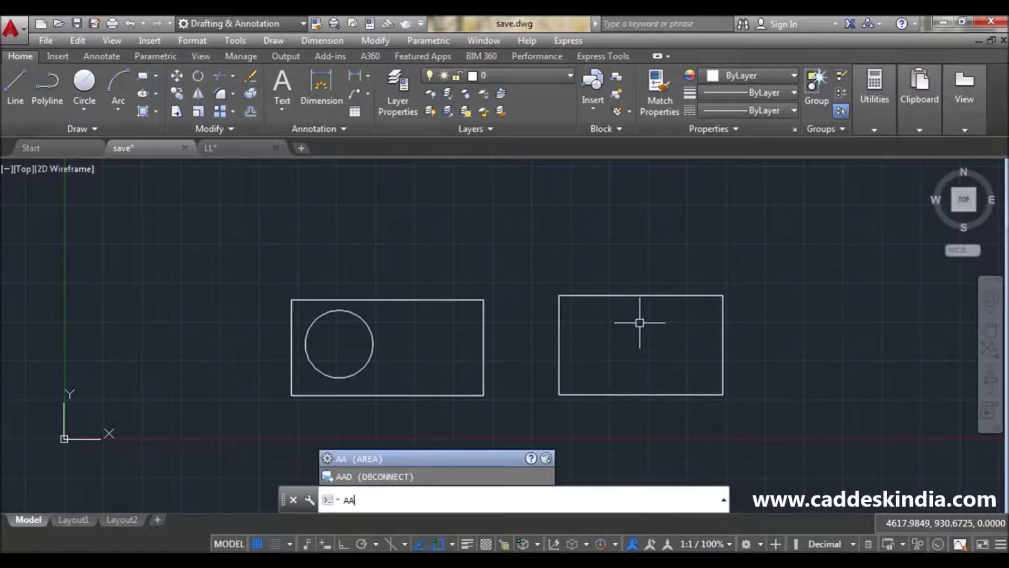
# Measure the area of the right-hand plain rectangle using the AREA command's Object option
pyautogui.press('Return')
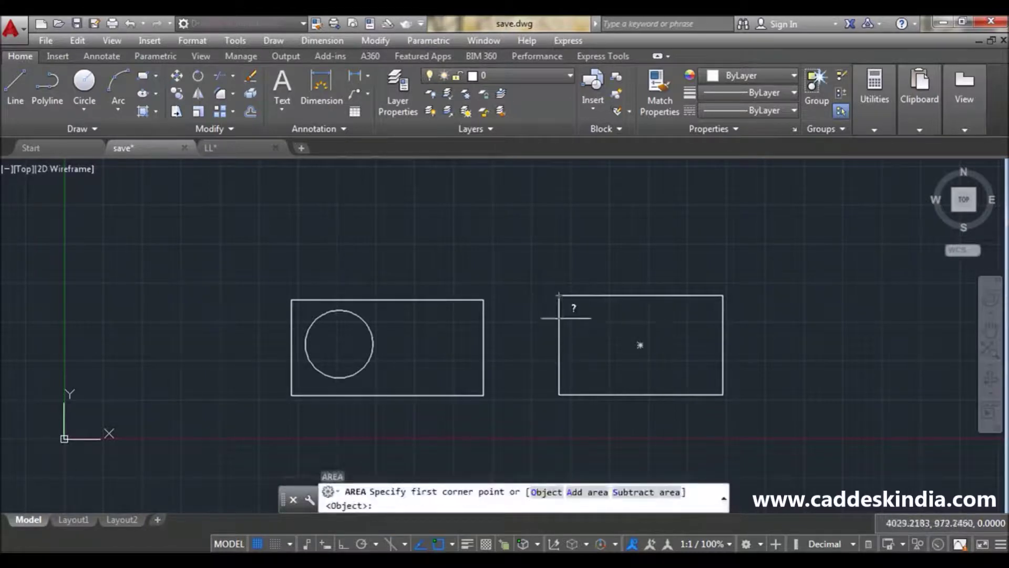
pyautogui.click(546, 491)
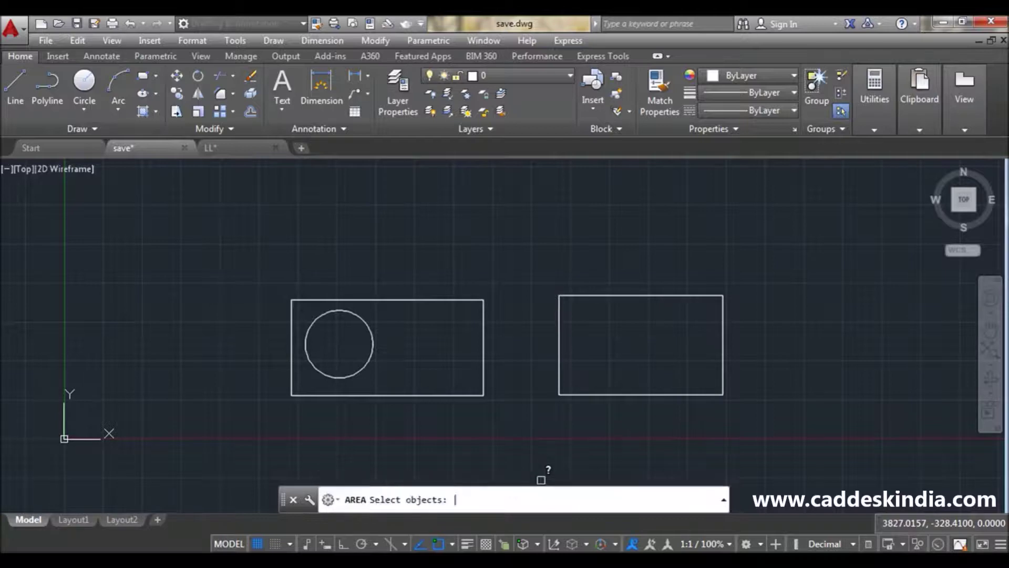
pyautogui.click(712, 294)
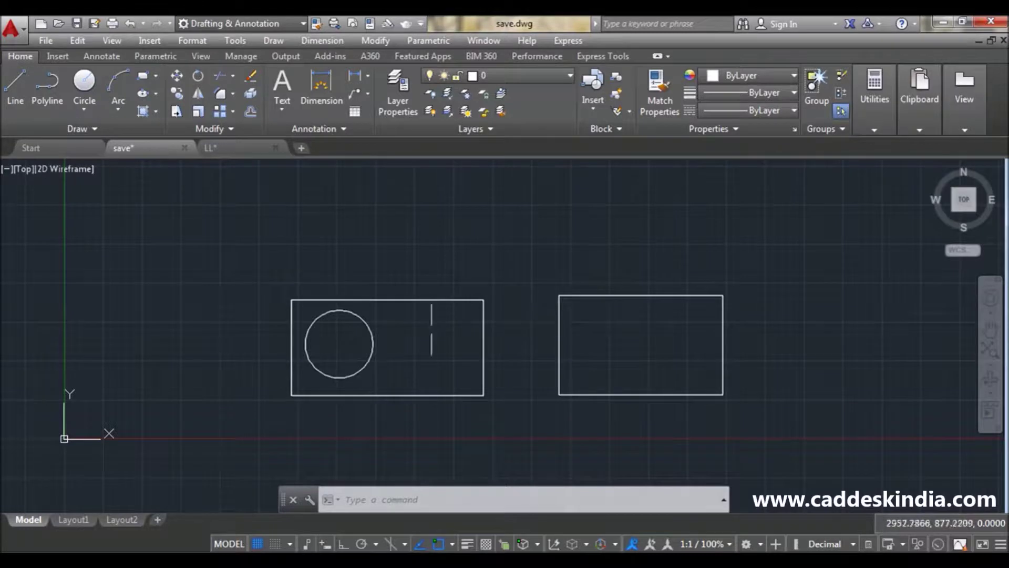
pyautogui.press('Escape')
pyautogui.scroll(2, 426, 376)
pyautogui.moveTo(432, 376); pyautogui.dragTo(516, 319, button='middle')
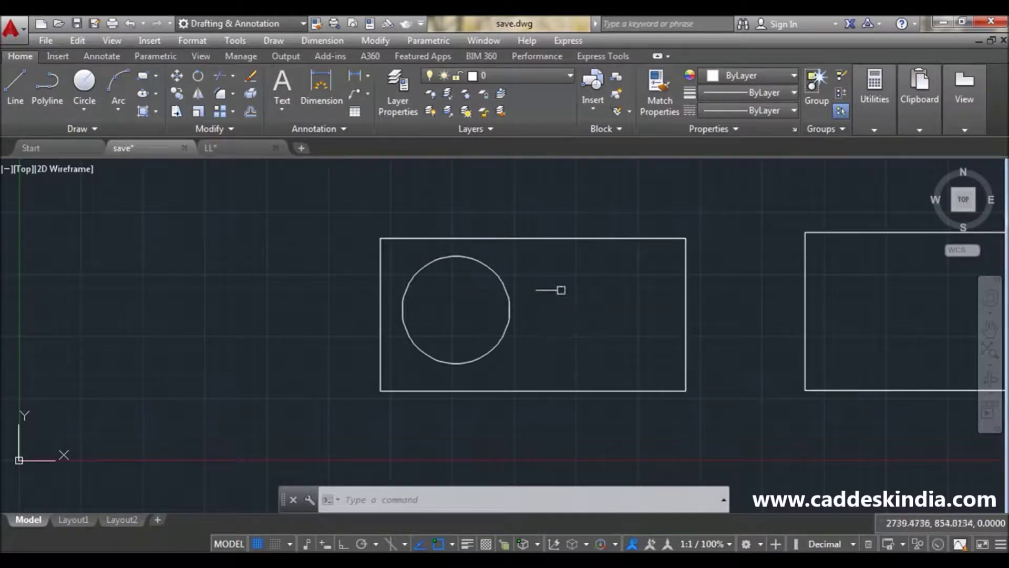
pyautogui.scroll(-2, 453, 356)
pyautogui.scroll(2, 532, 353)
pyautogui.moveTo(531, 353); pyautogui.dragTo(587, 338, button='middle')
pyautogui.press('Escape')
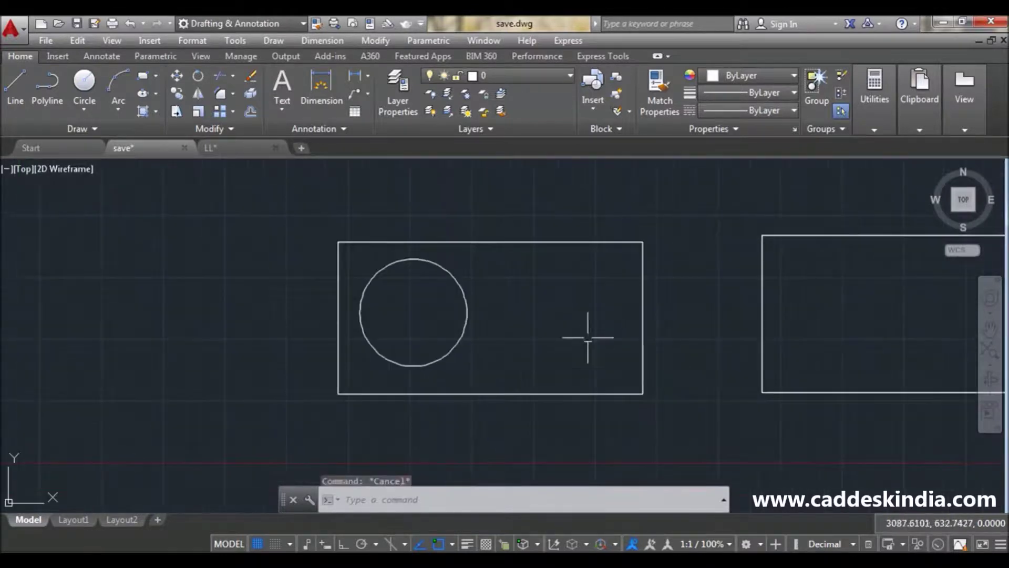
pyautogui.press('Escape')
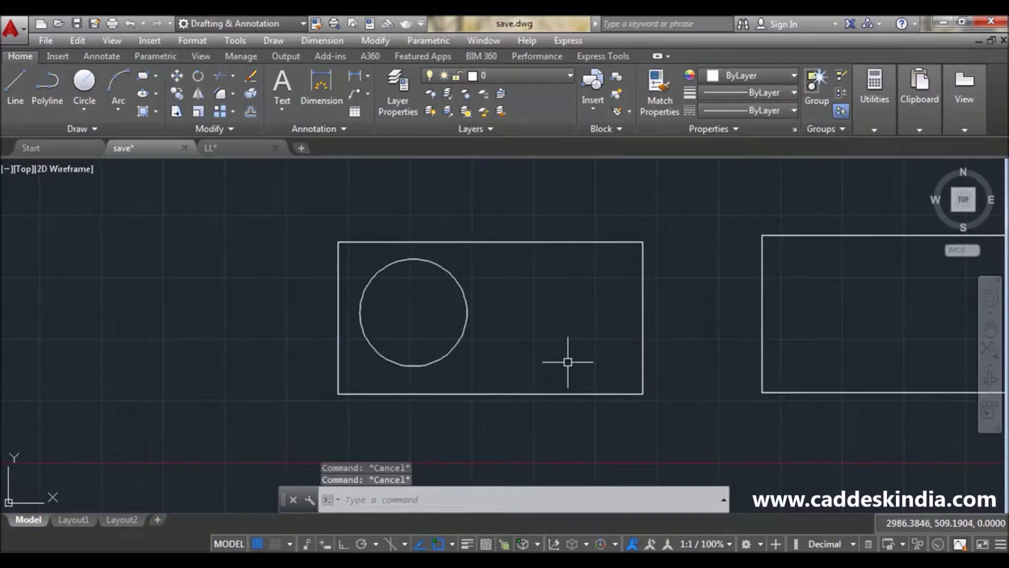
pyautogui.write('bp')
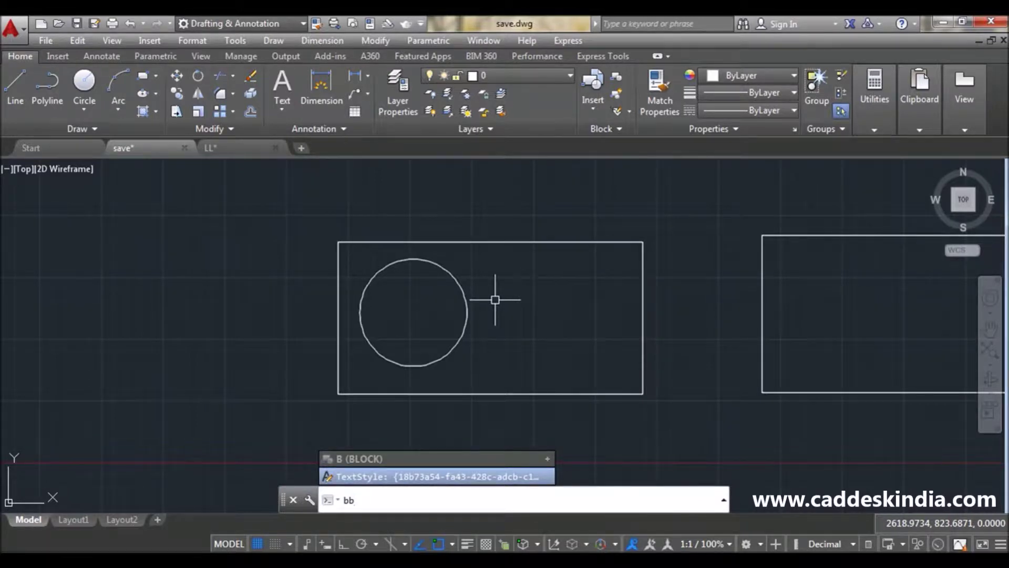
pyautogui.press('Return')
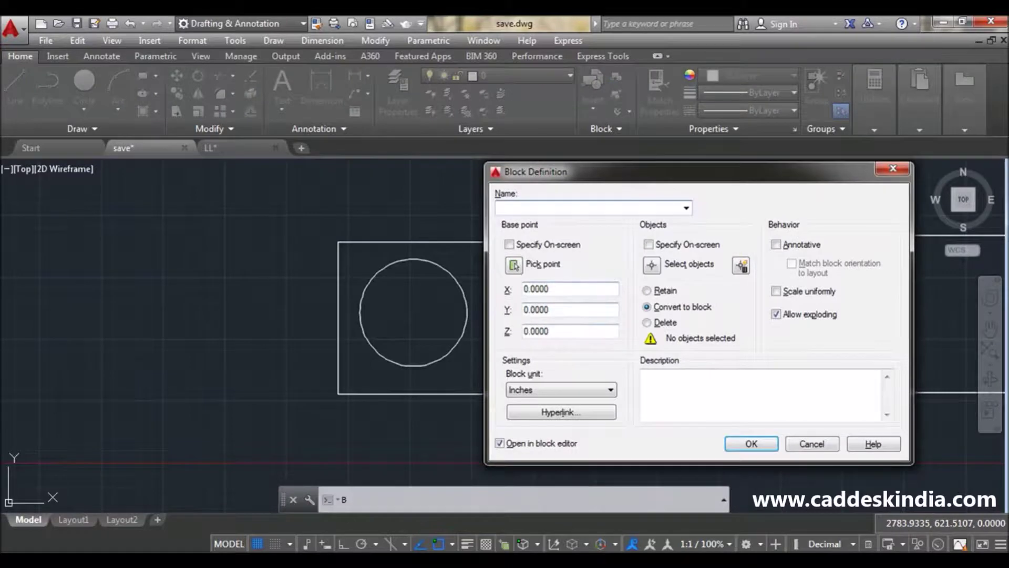
pyautogui.click(893, 168)
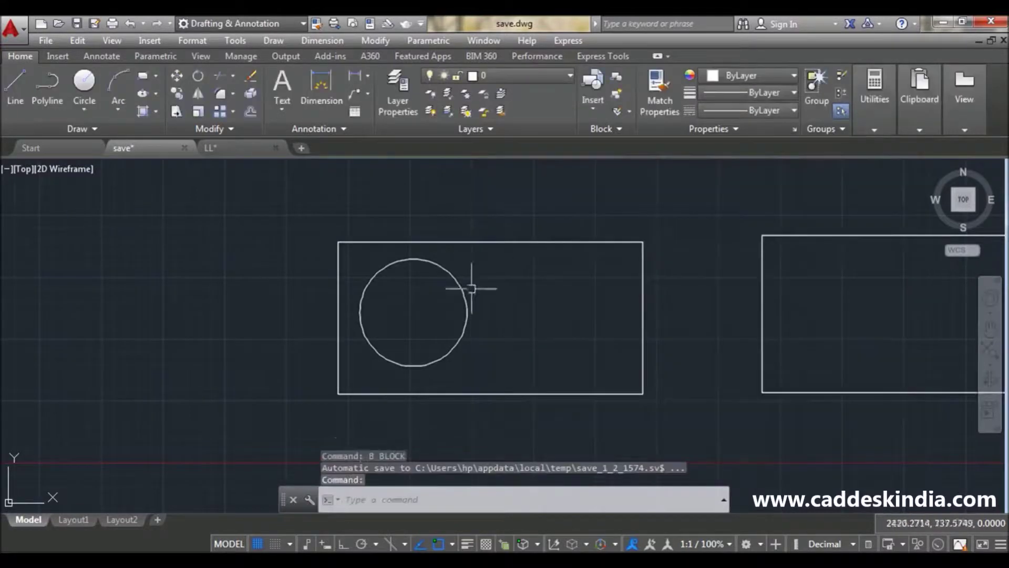
# Run the AREA command in Add area mode with the Object option and add the rectangle containing the circle
pyautogui.moveTo(506, 263); pyautogui.dragTo(469, 265, button='middle')
pyautogui.moveTo(450, 379); pyautogui.dragTo(428, 378, button='middle')
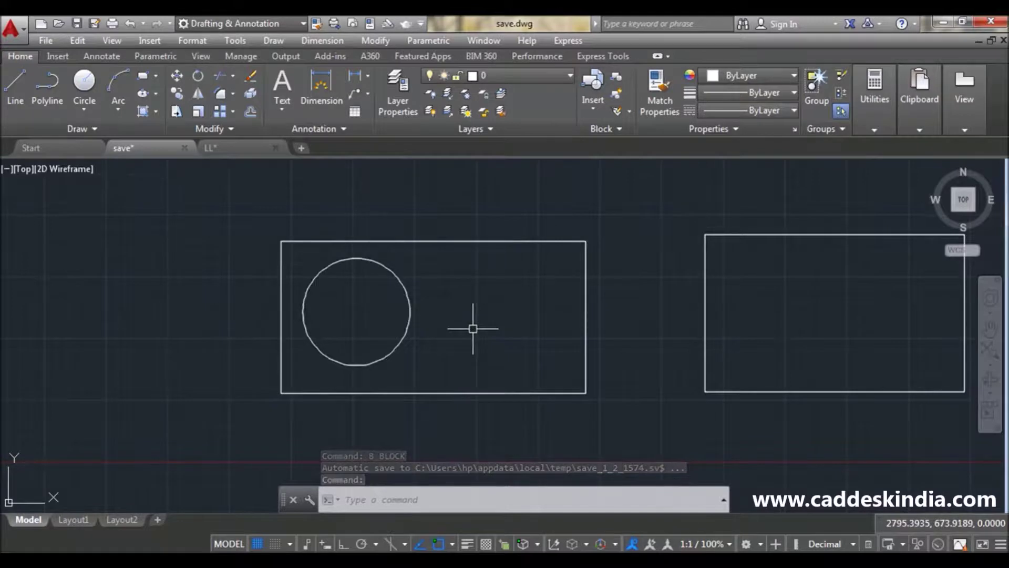
pyautogui.write('area')
pyautogui.press('Return')
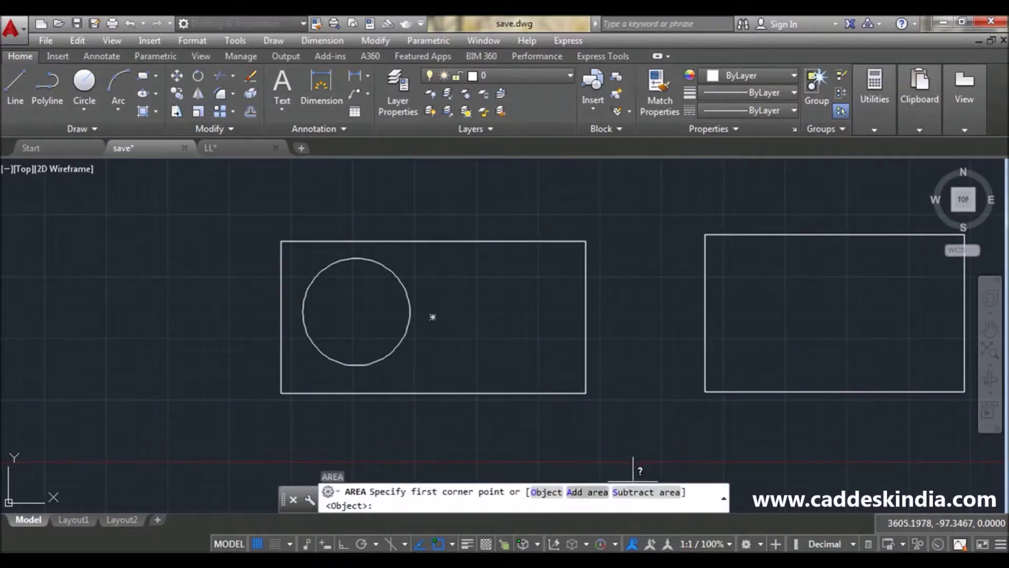
pyautogui.write('a')
pyautogui.press('Return')
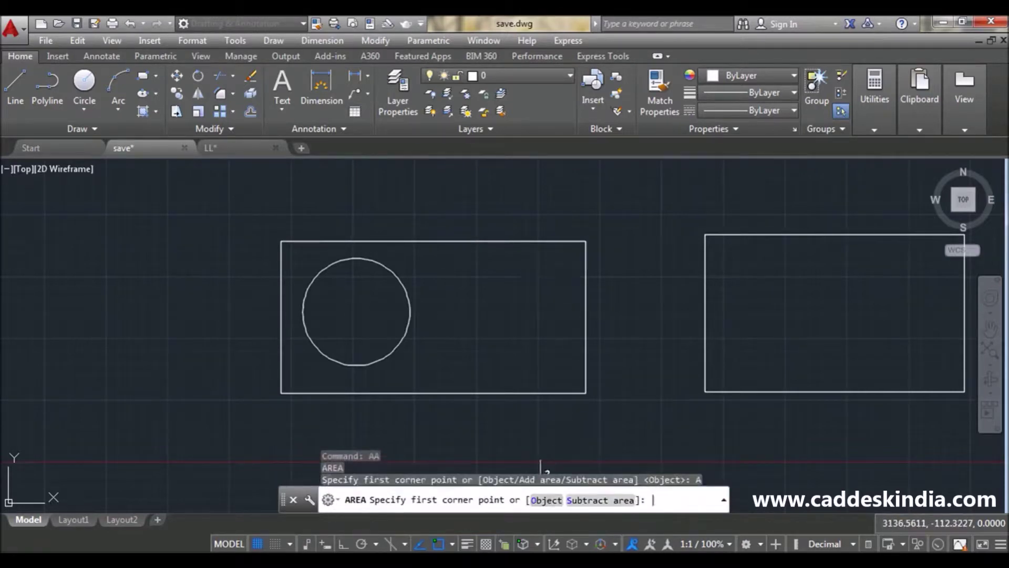
pyautogui.write('o')
pyautogui.press('Return')
pyautogui.click(510, 240)
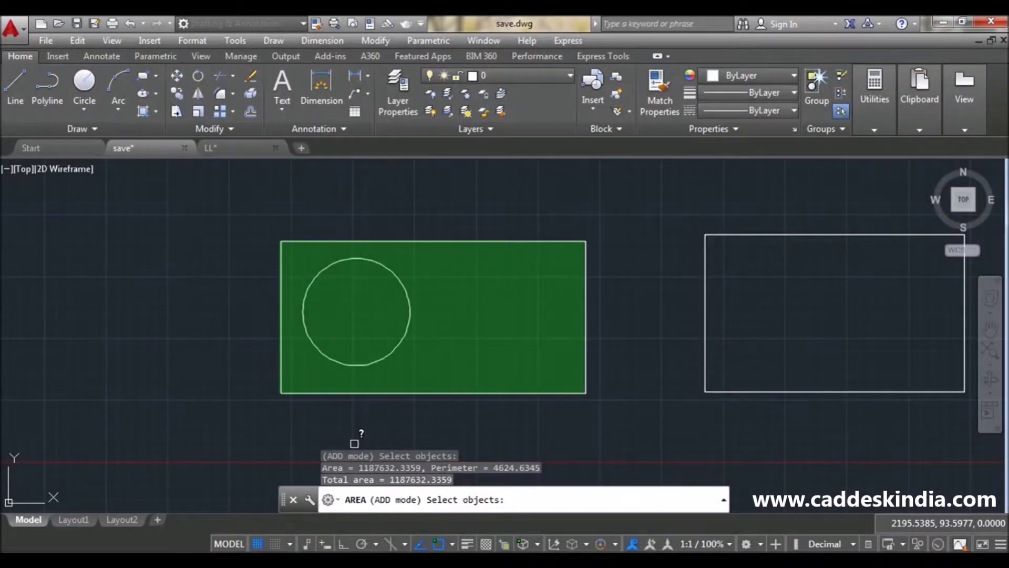
pyautogui.press('Return')
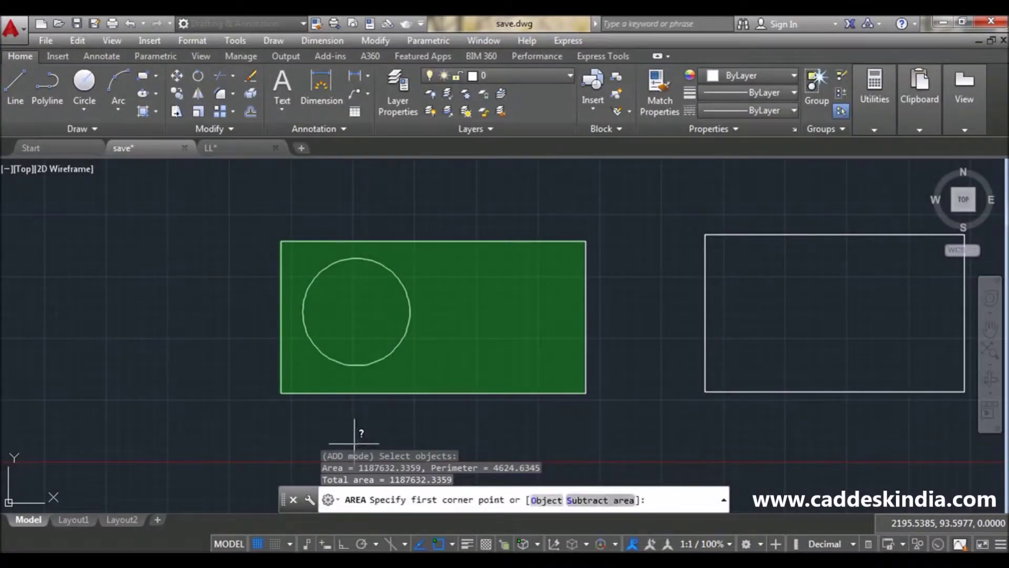
# Subtract the circle as an object from the running area total, and end the AREA command
pyautogui.write('s')
pyautogui.press('Return')
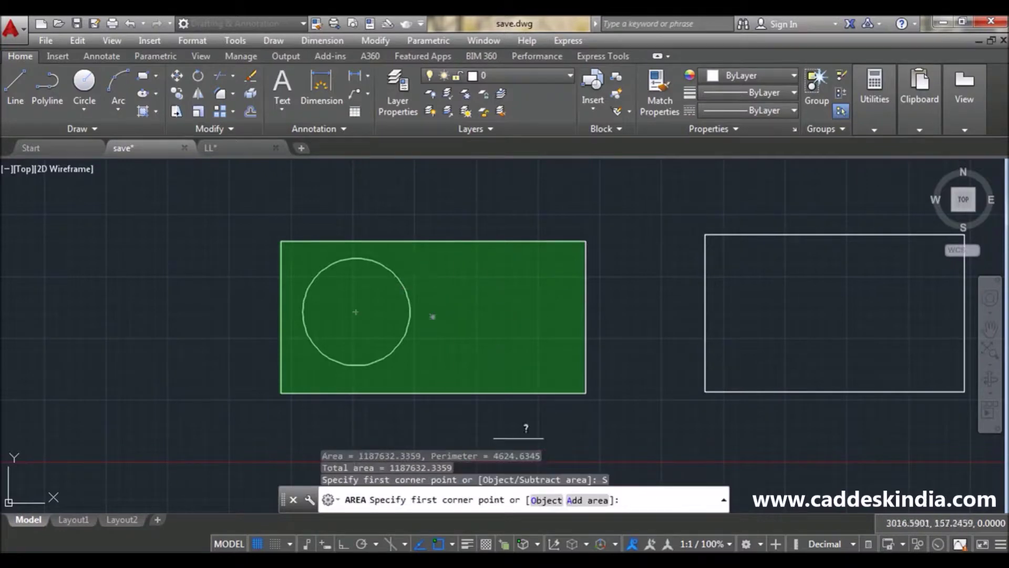
pyautogui.write('o')
pyautogui.press('Return')
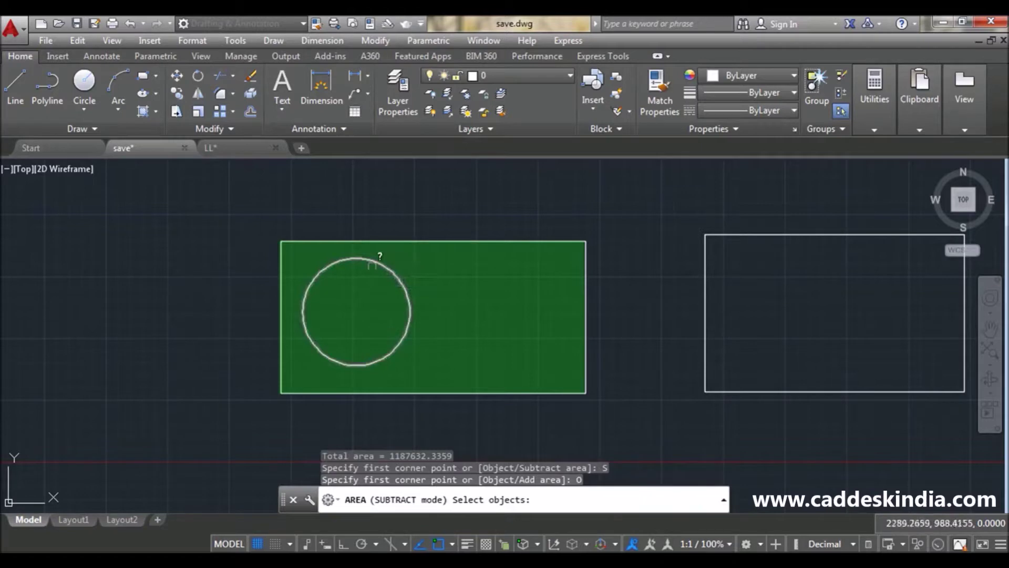
pyautogui.click(404, 286)
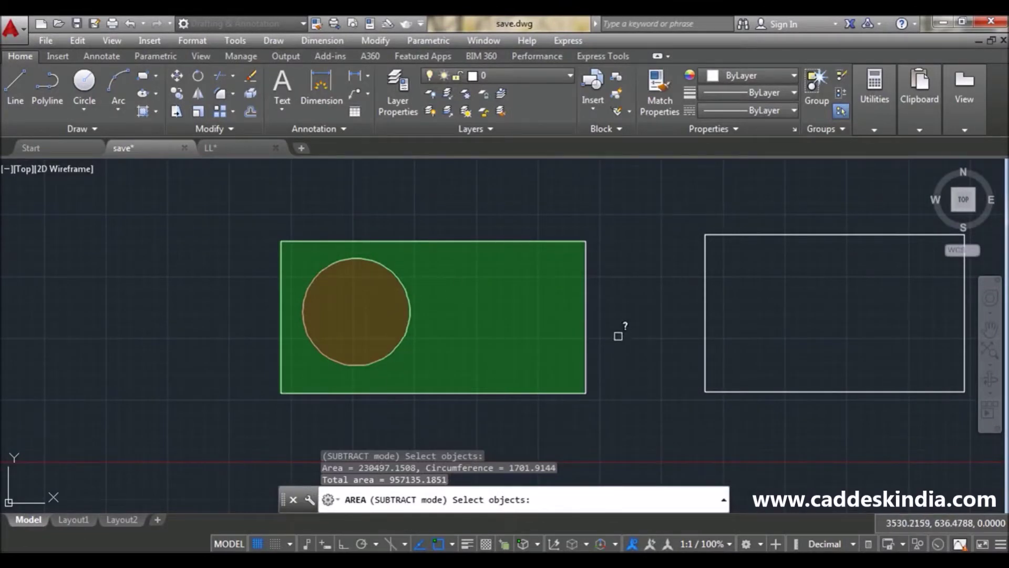
pyautogui.press('Escape')
pyautogui.moveTo(617, 335); pyautogui.dragTo(541, 376, button='middle')
pyautogui.moveTo(604, 332); pyautogui.dragTo(504, 347, button='middle')
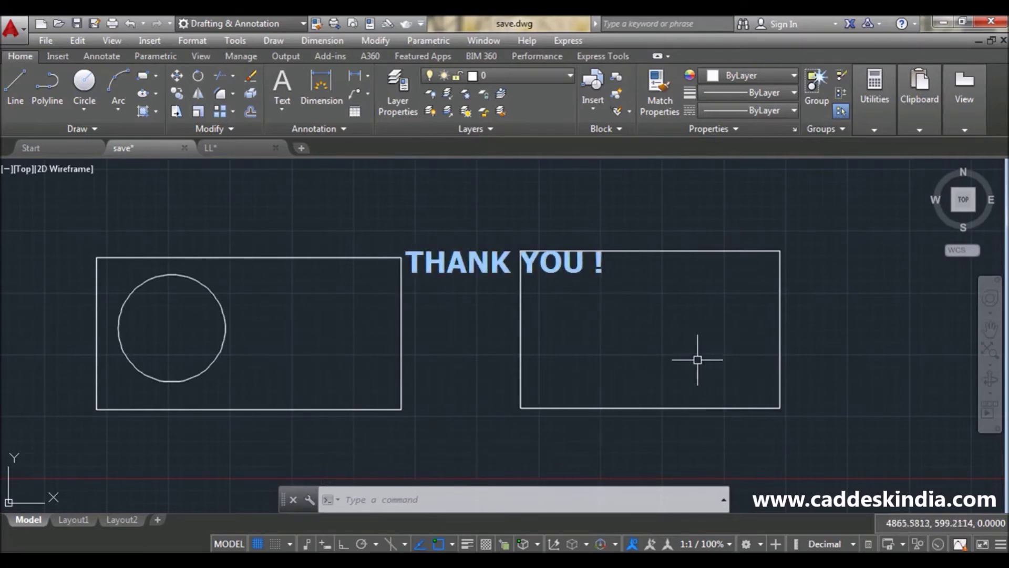
pyautogui.moveTo(695, 356); pyautogui.dragTo(664, 352, button='middle')
pyautogui.press('Escape')
pyautogui.scroll(-4, 666, 335)
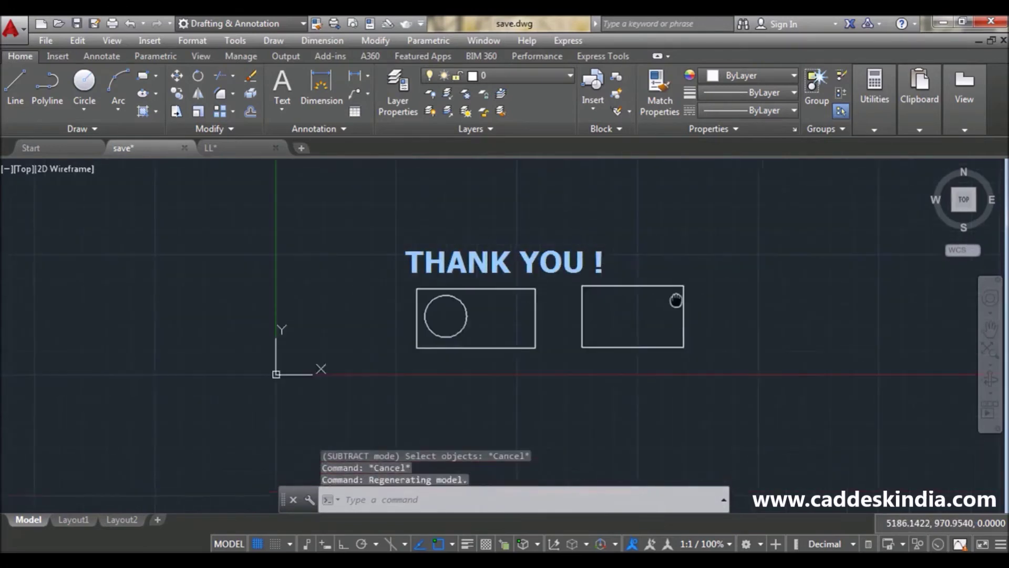
pyautogui.moveTo(673, 295); pyautogui.dragTo(710, 288, button='middle')
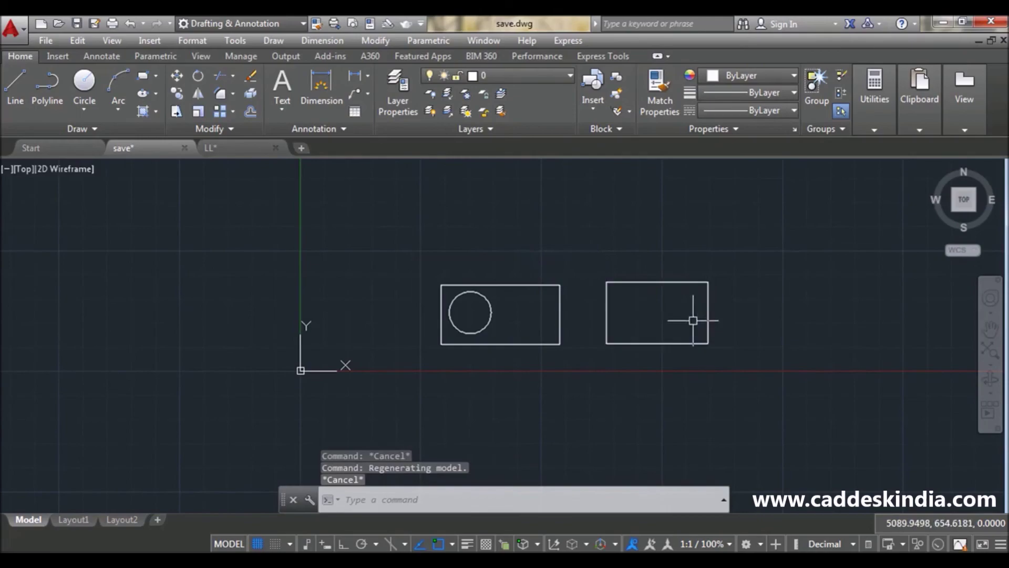